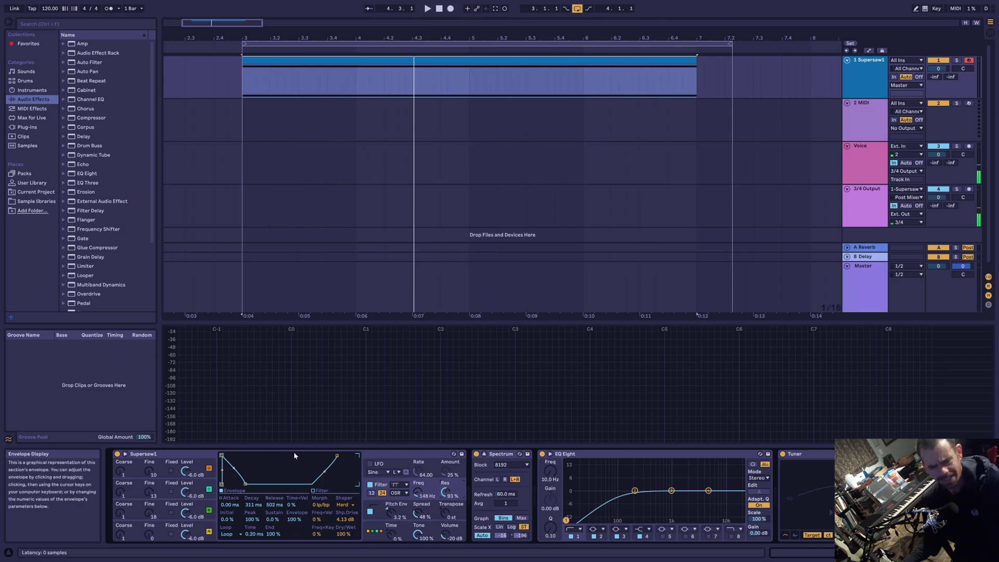
Try the Beat, Sync and Trigger loop modes on the Supersaw1 filter envelope, and finish with the loop mode set to None
left_click(234, 532)
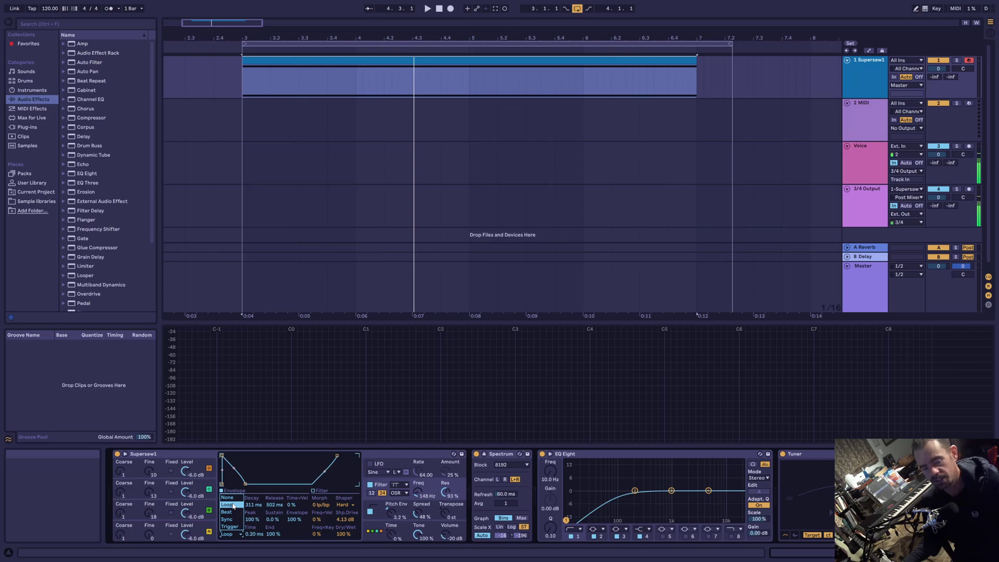
left_click(232, 513)
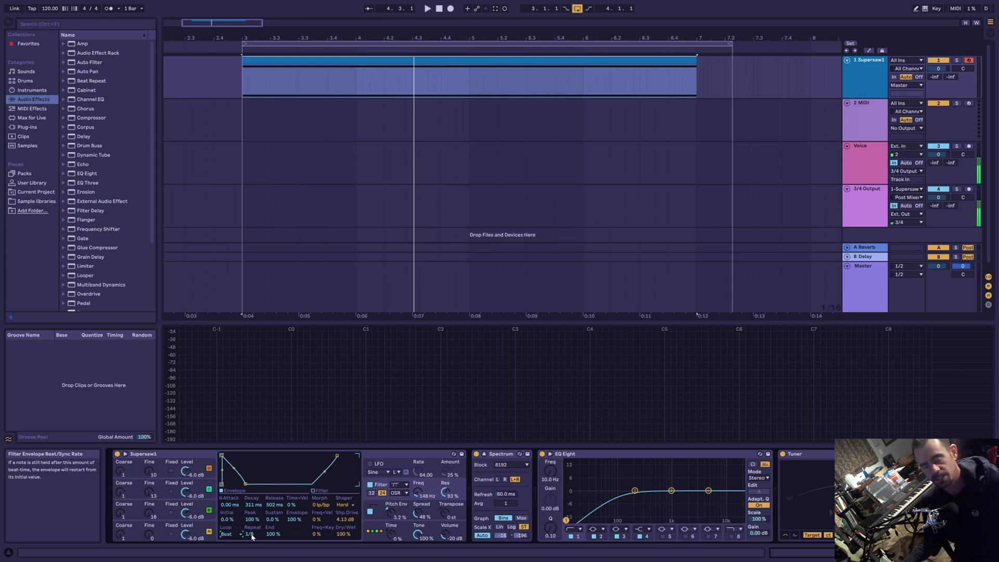
left_click(231, 534)
left_click(236, 518)
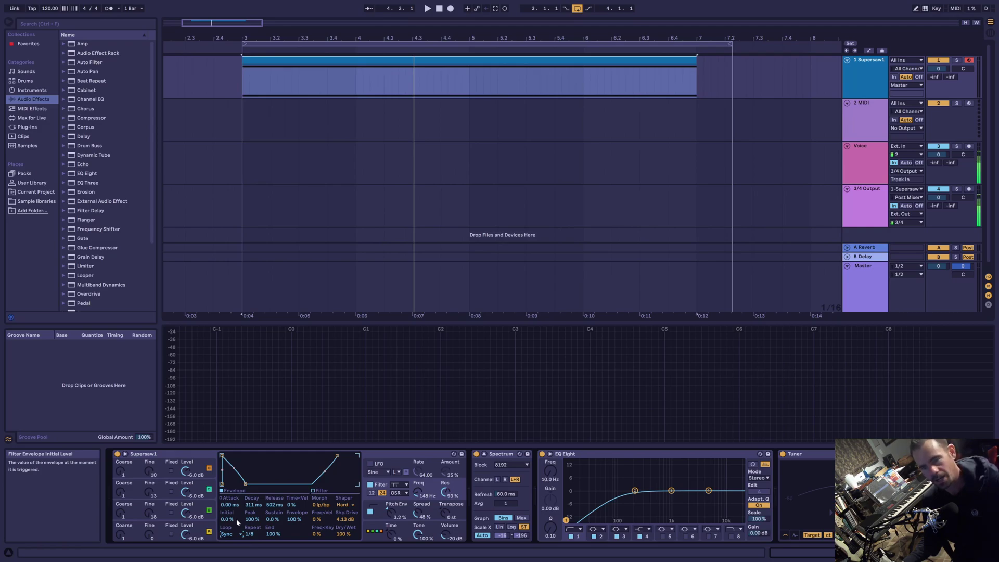
left_click(233, 528)
left_click(233, 526)
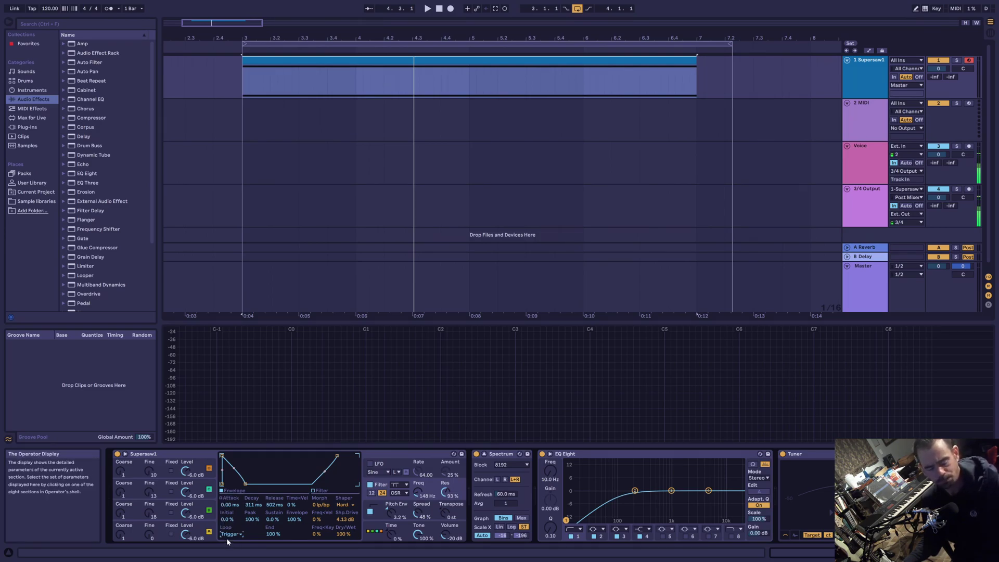
left_click(232, 532)
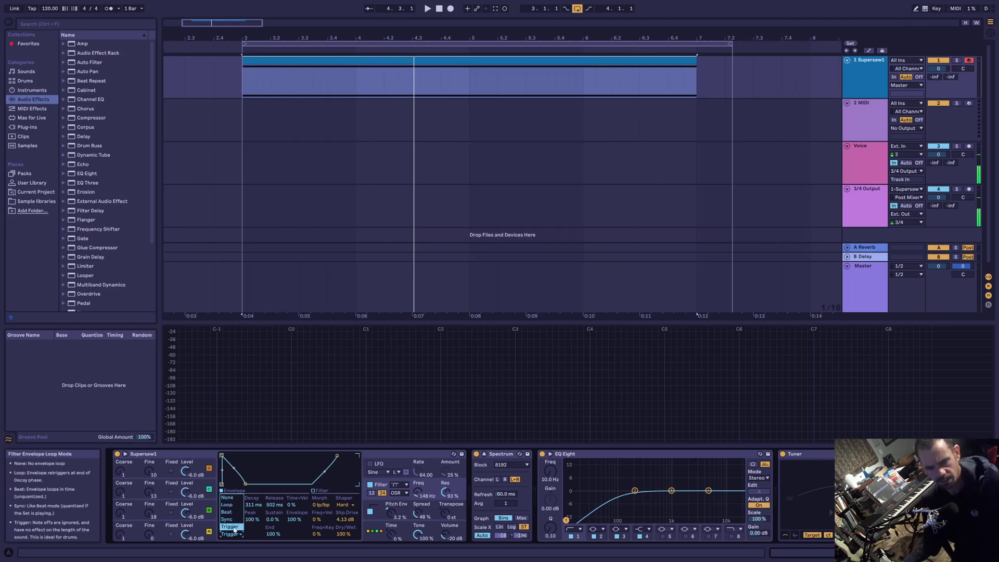
left_click(235, 497)
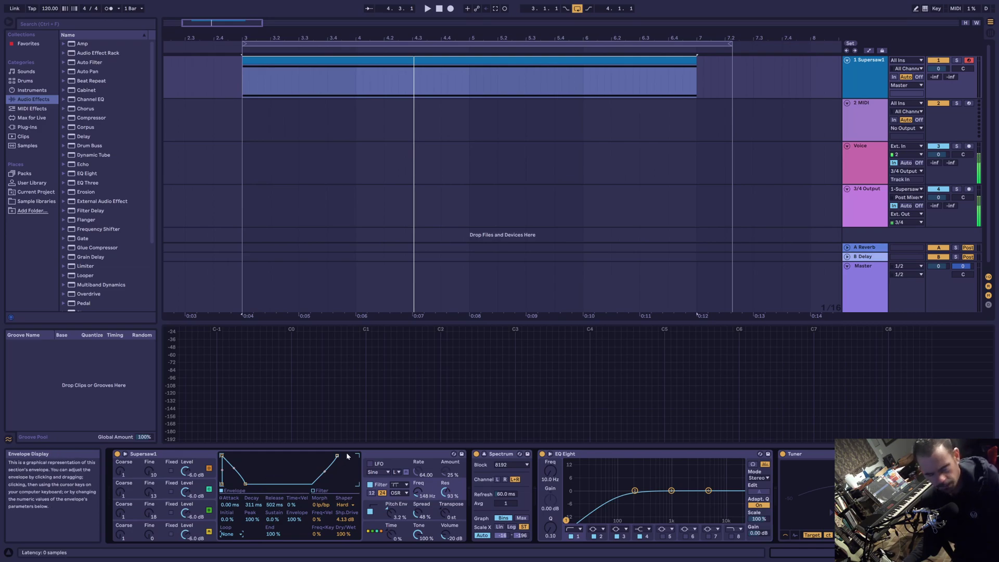
Switch the Supersaw1 filter's circuit type to Clean and back to OSR
left_click(404, 493)
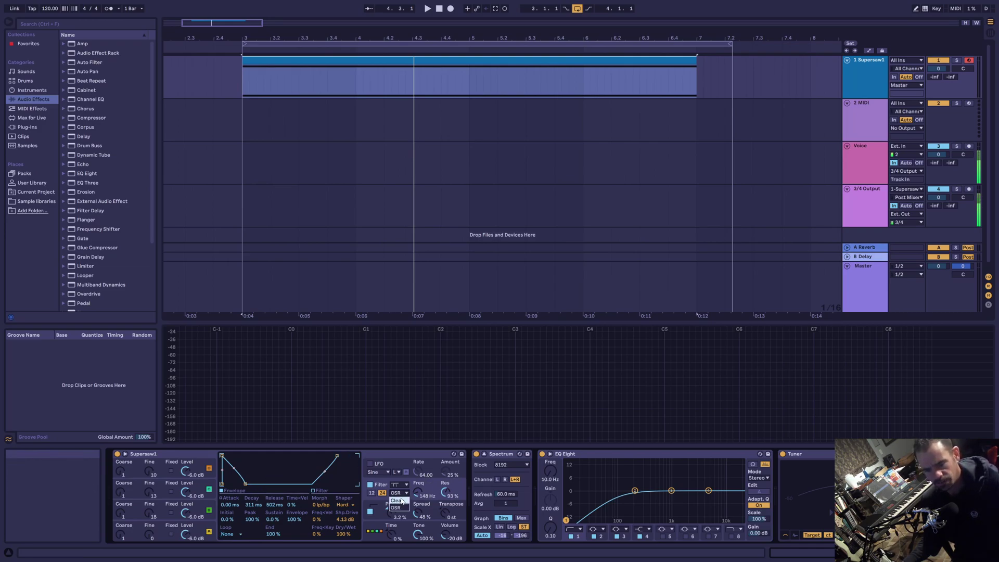
left_click(398, 500)
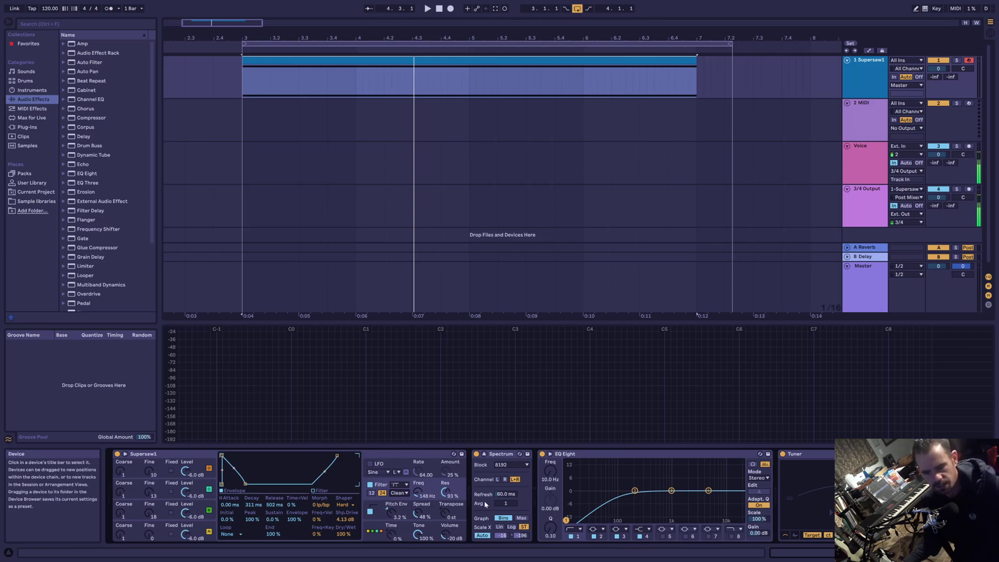
left_click(399, 492)
left_click(401, 511)
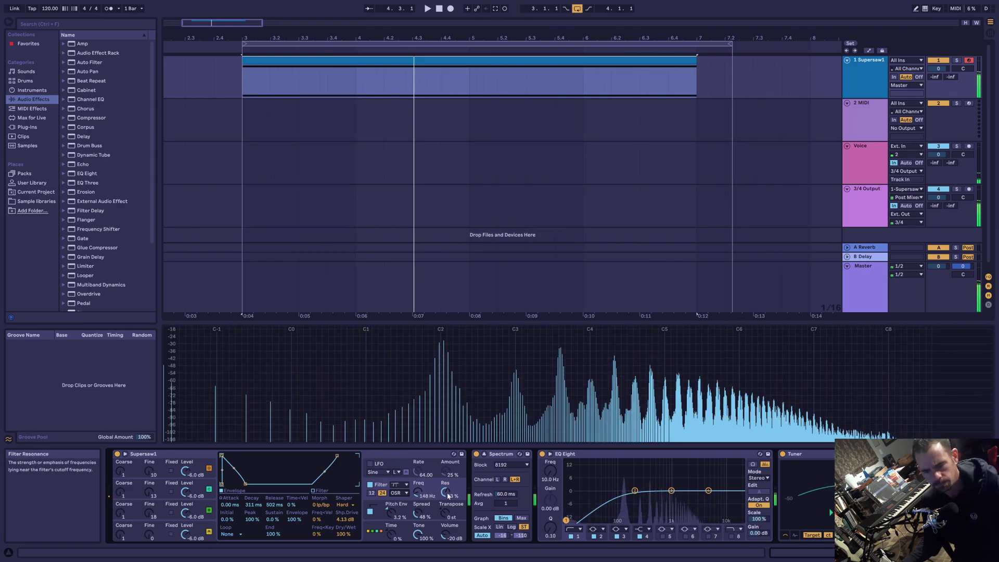
Reset the filter's envelope amount, and raise the cutoff to about 984 Hz with resonance about 118 % on the frequency response
double_click(295, 519)
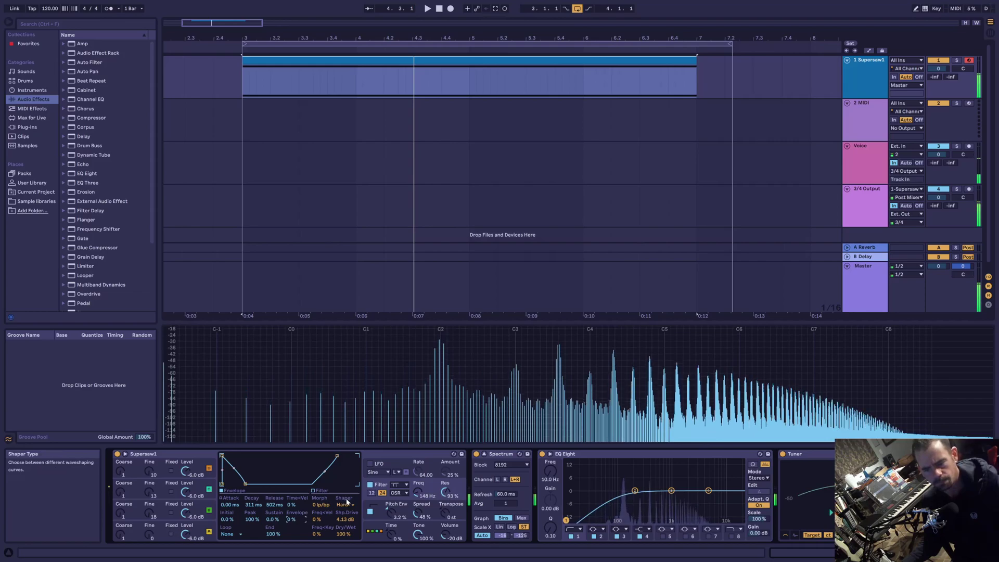
left_click(318, 490)
left_click_drag(254, 463, 280, 461)
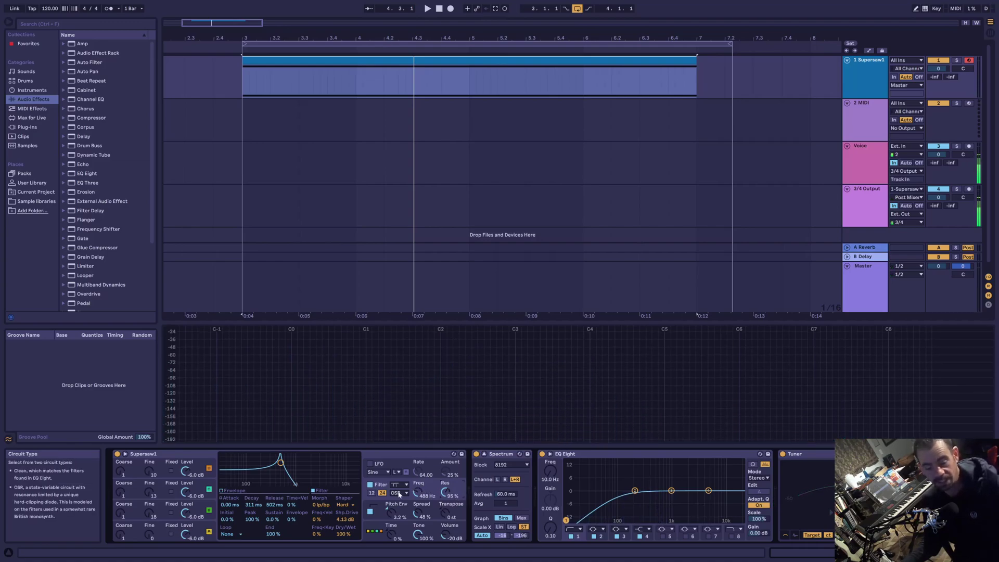
left_click_drag(446, 492, 446, 486)
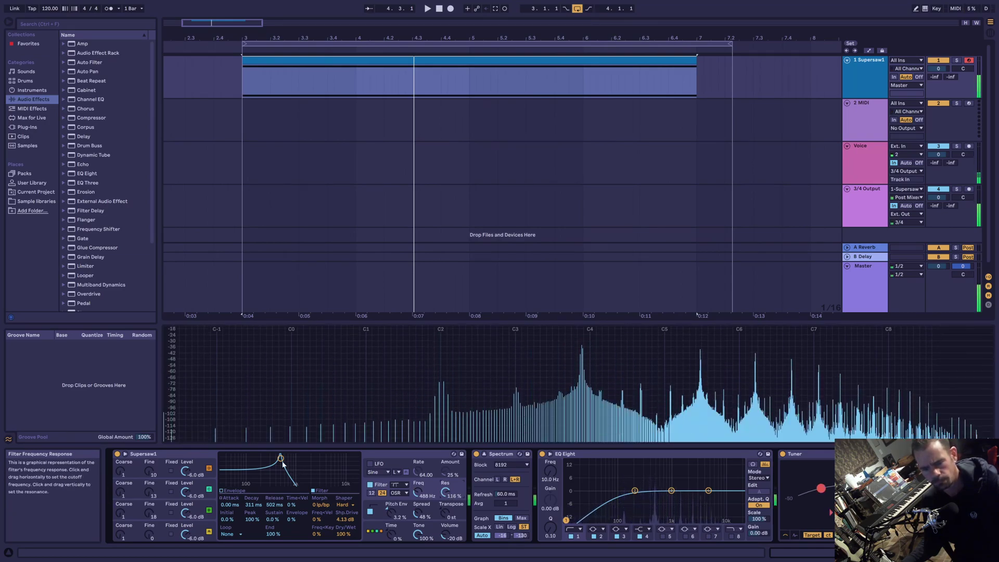
left_click_drag(281, 460, 295, 459)
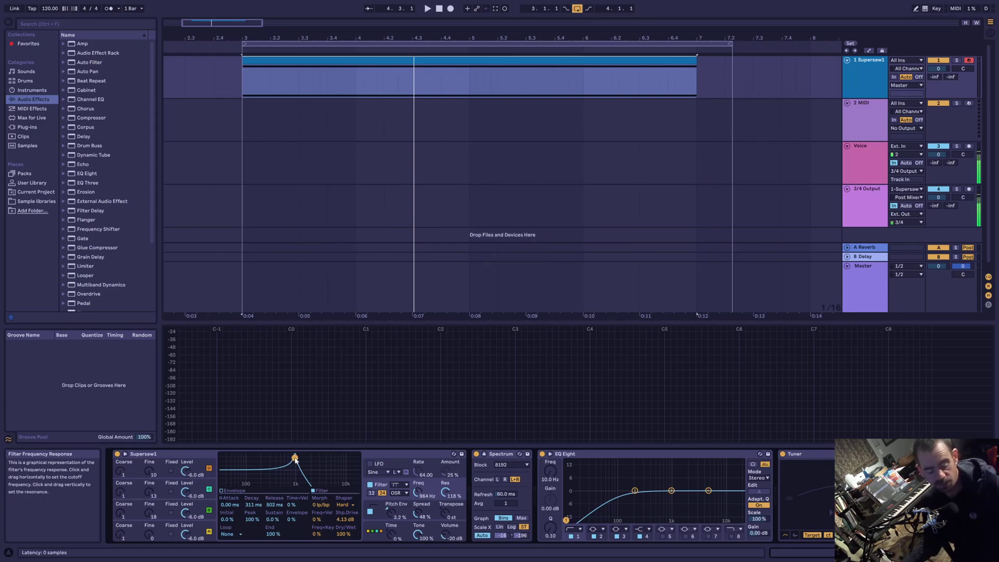
Change the filter circuit to Clean and bring the cutoff down to about 396 Hz with resonance about 91 %
left_click_drag(294, 458, 268, 463)
left_click(400, 492)
left_click(399, 500)
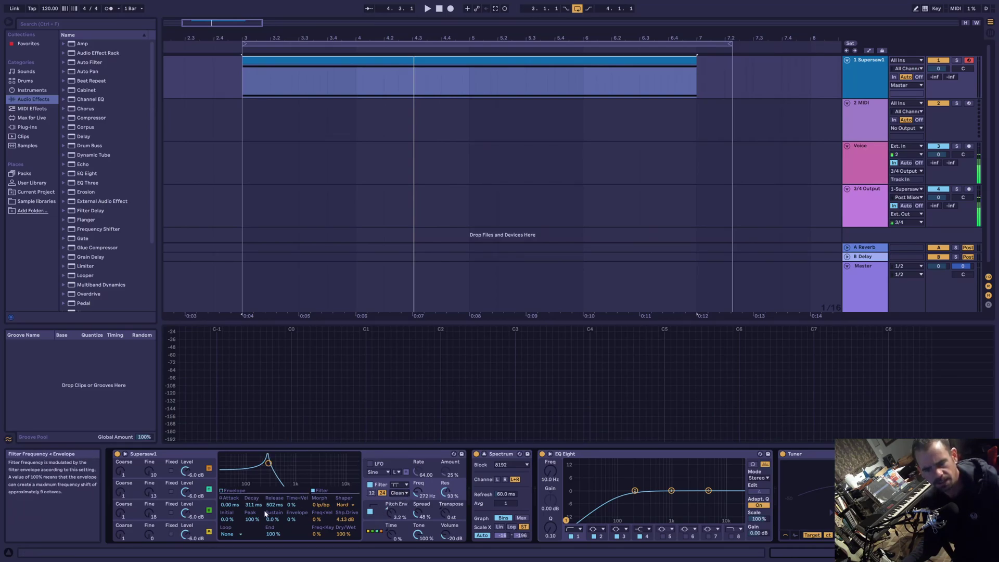
left_click_drag(271, 464, 276, 467)
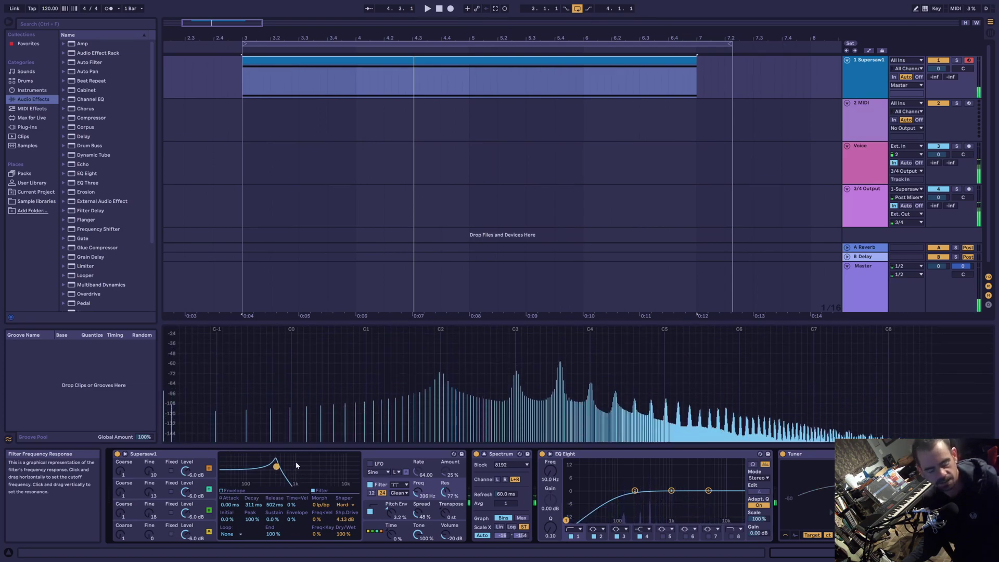
left_click_drag(281, 470, 280, 463)
Set the filter envelope's attack to about 6.98 ms and decay to 217 ms, and lower the filter to 179 Hz with 74 % resonance
left_click(223, 490)
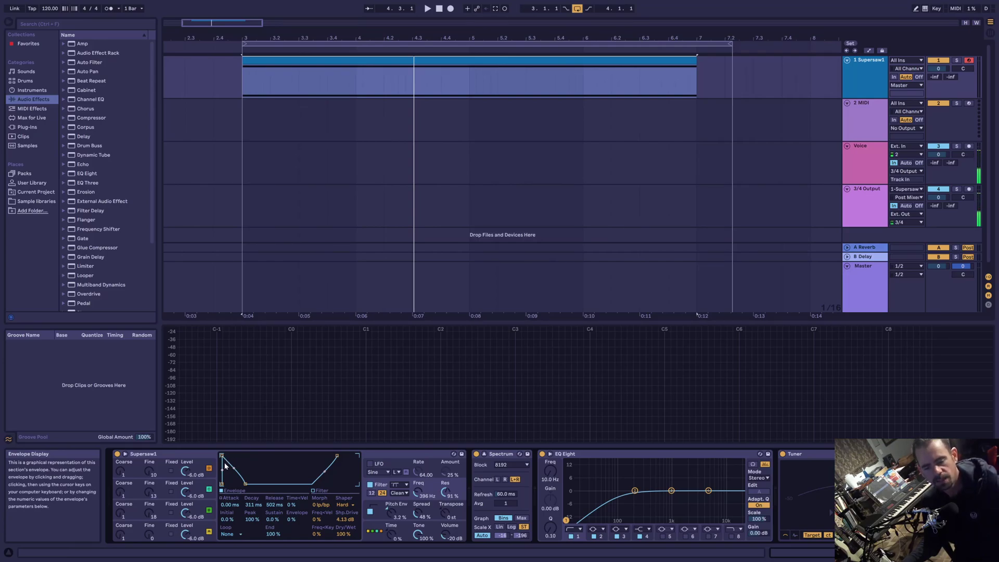
left_click_drag(222, 456, 238, 459)
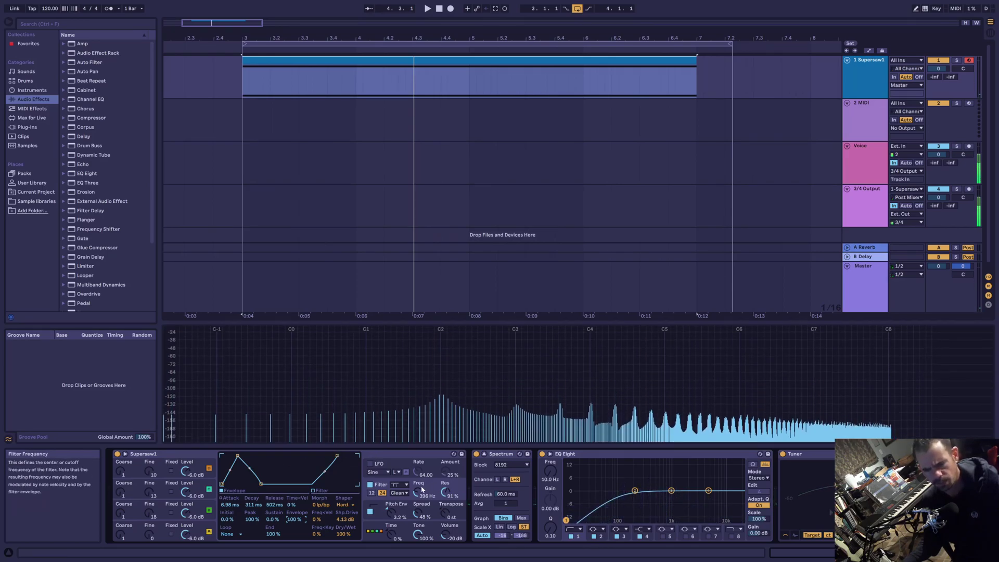
left_click_drag(447, 492, 418, 500)
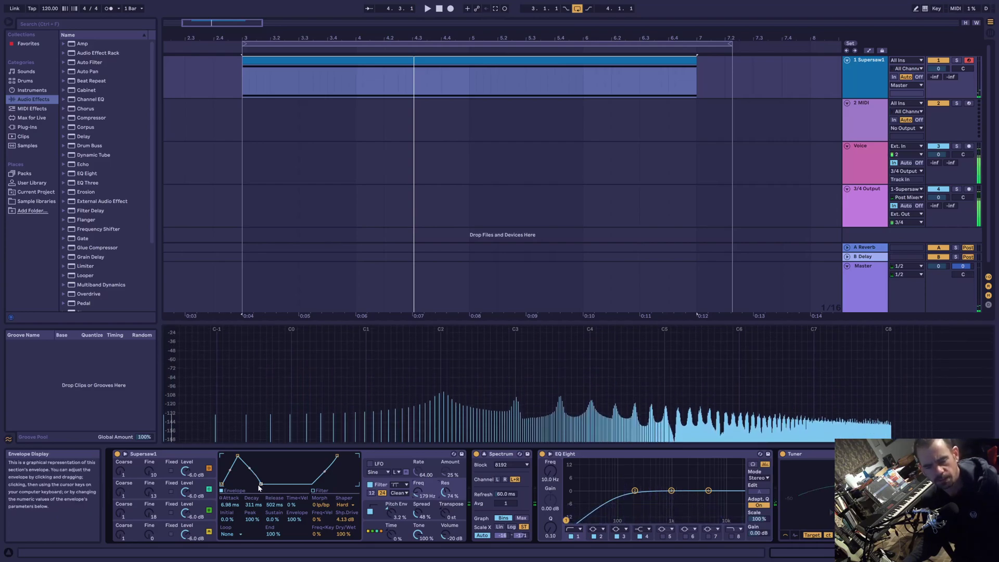
left_click_drag(260, 484, 260, 484)
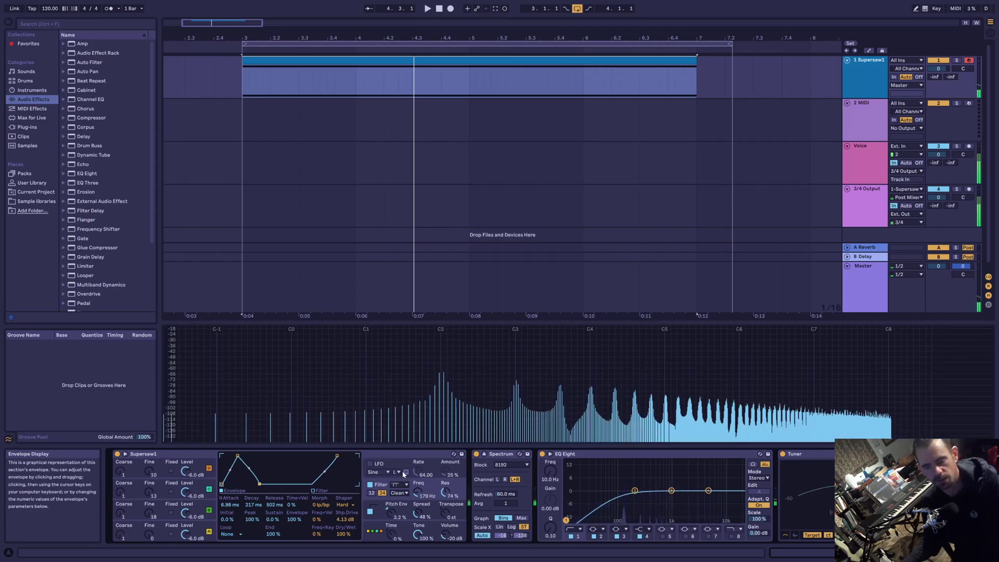
Reshape the filter envelope with a 93 % attack slope, attack about 0.81 ms, decay 87.3 ms and release 95.2 ms
left_click(326, 491)
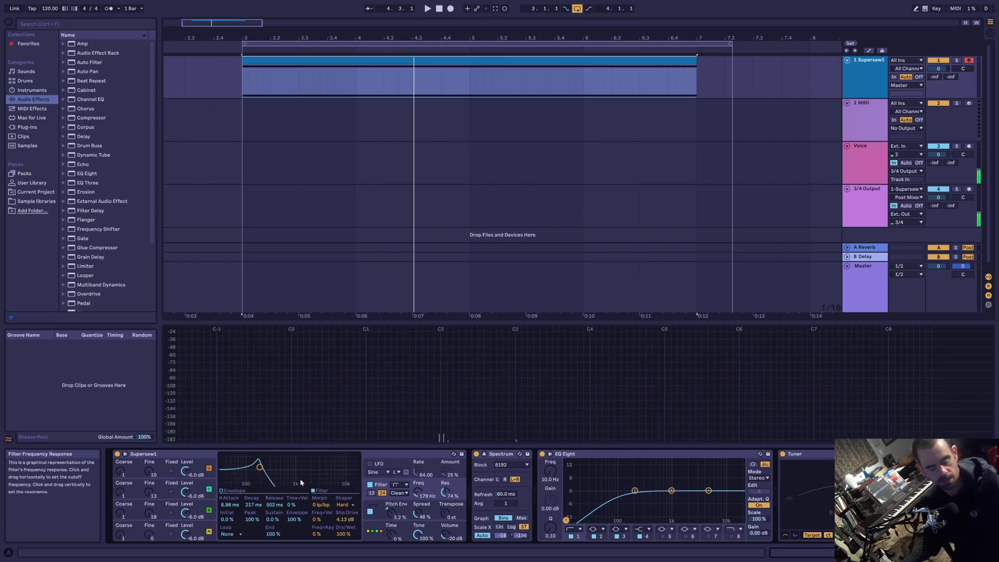
left_click(234, 491)
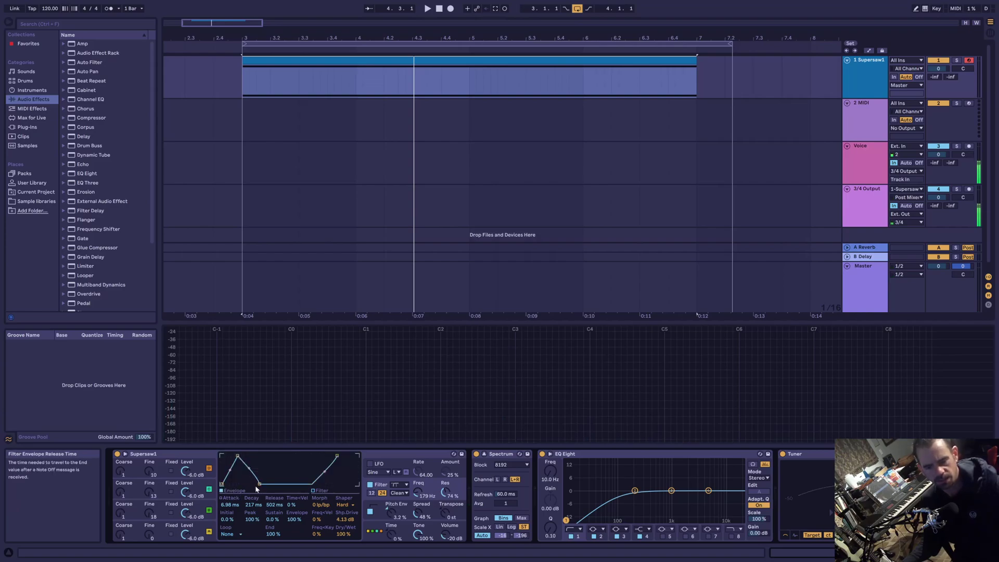
left_click_drag(238, 456, 237, 456)
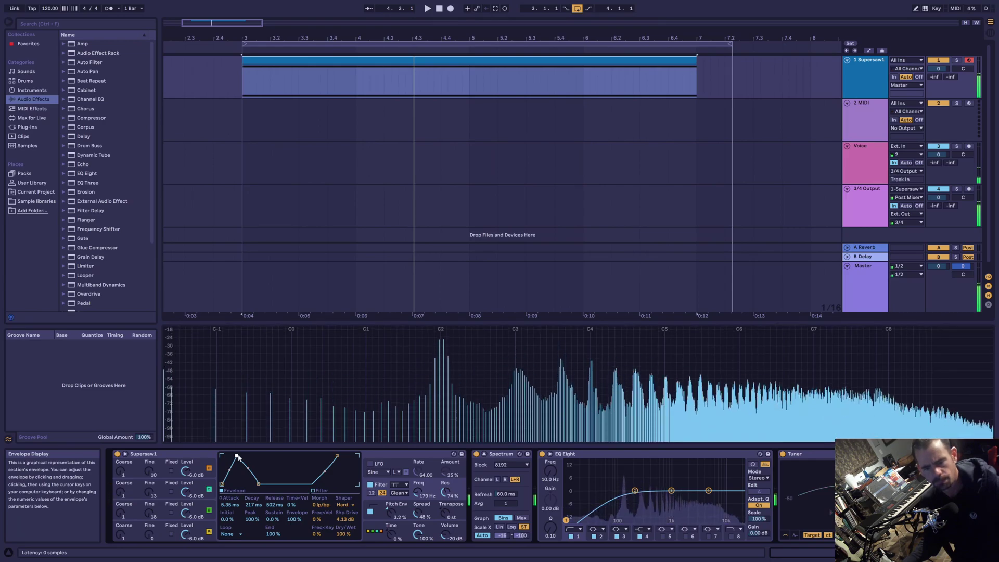
mouse_move(237, 457)
left_mouse_down()
mouse_move(257, 456)
mouse_move(240, 459)
left_mouse_up()
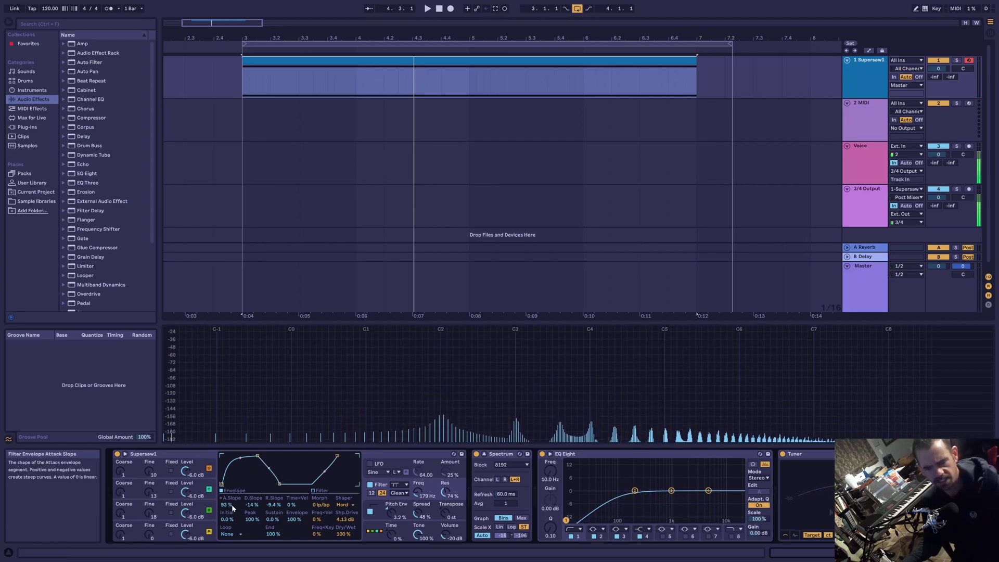
left_click_drag(258, 456, 248, 456)
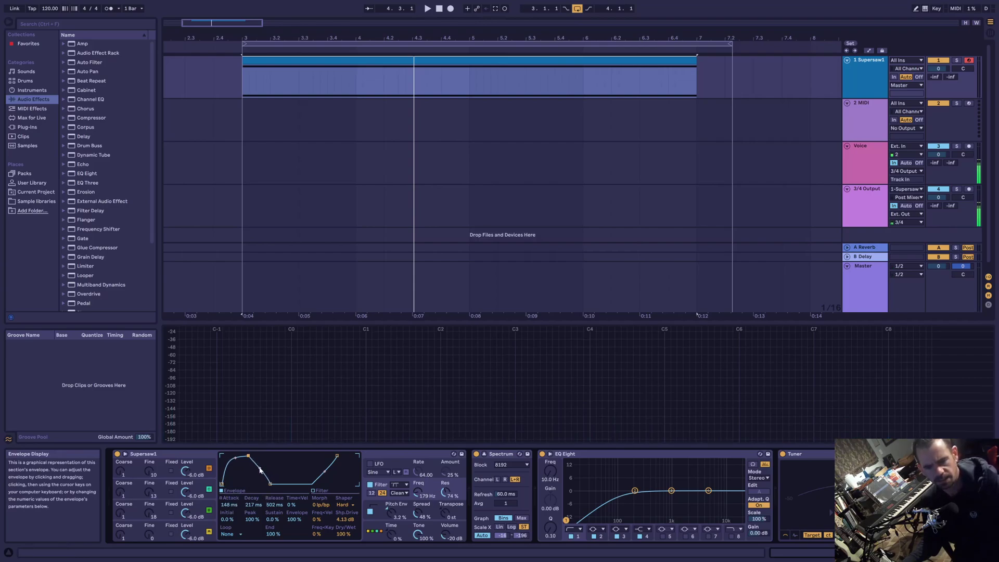
left_click_drag(235, 507, 274, 507)
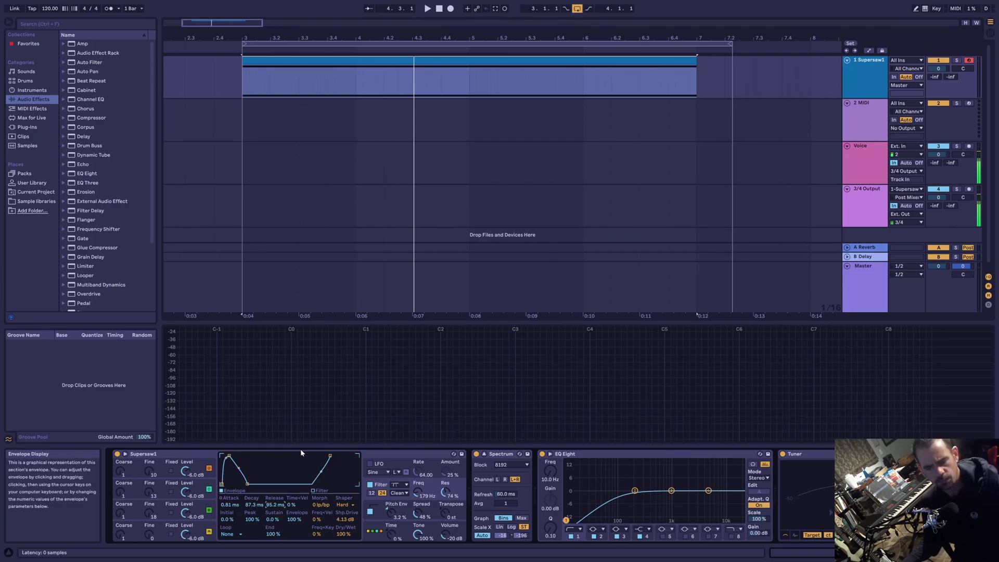
Set the filter envelope to Loop mode with a loop time of about 1.12 s, attack 0.00 ms and decay 225 ms
left_click(230, 534)
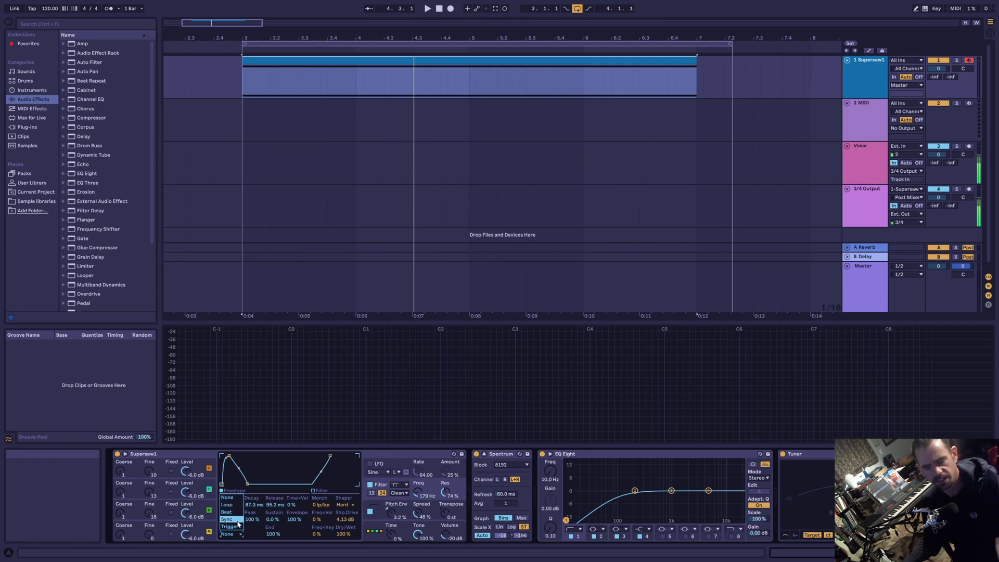
left_click(229, 504)
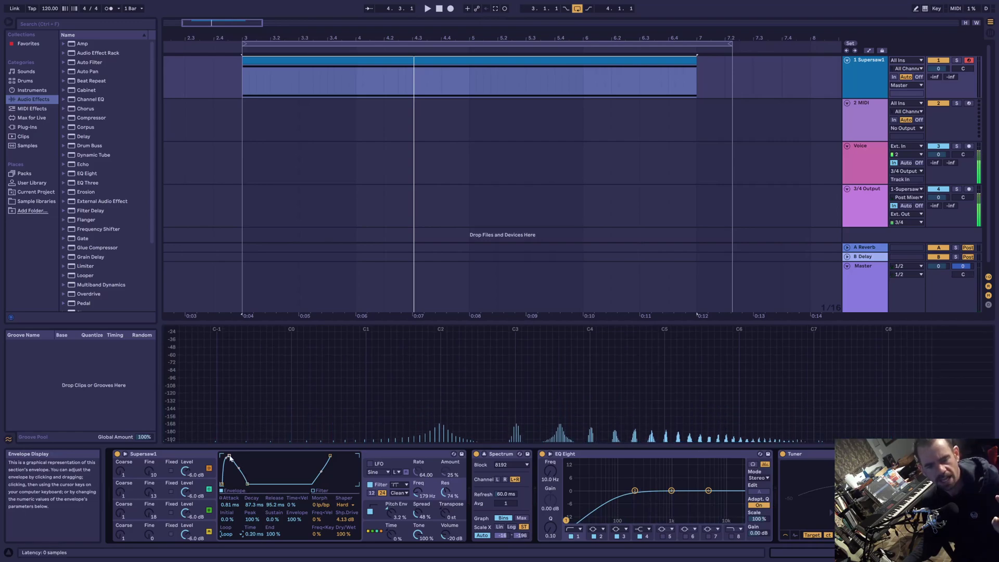
left_click_drag(229, 457, 238, 456)
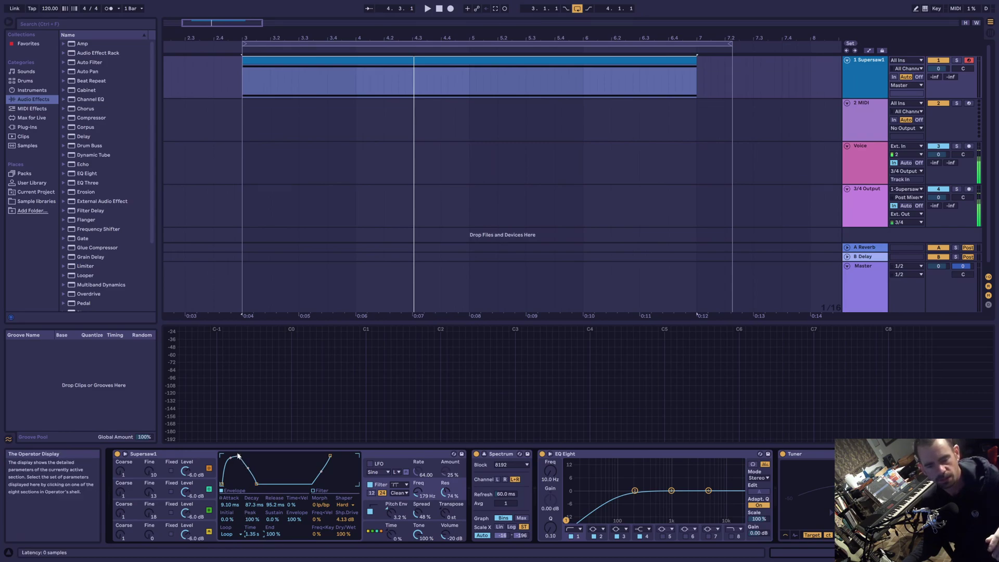
left_click_drag(237, 455, 256, 484)
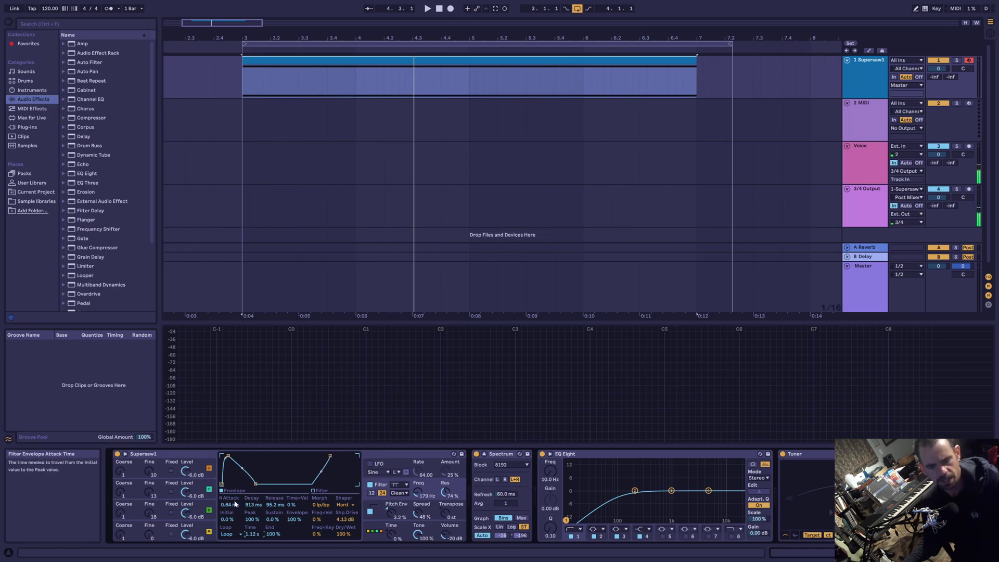
left_click_drag(228, 456, 222, 455)
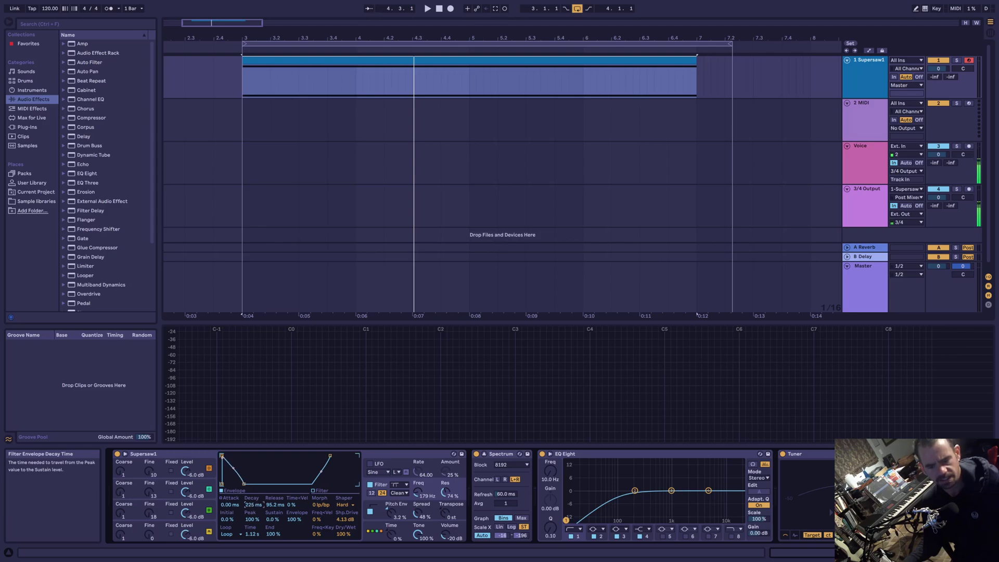
Try short and long decay times on the looping filter envelope, finishing with loop time 0.20 ms and decay about 40.7 ms
left_click_drag(253, 506, 254, 479)
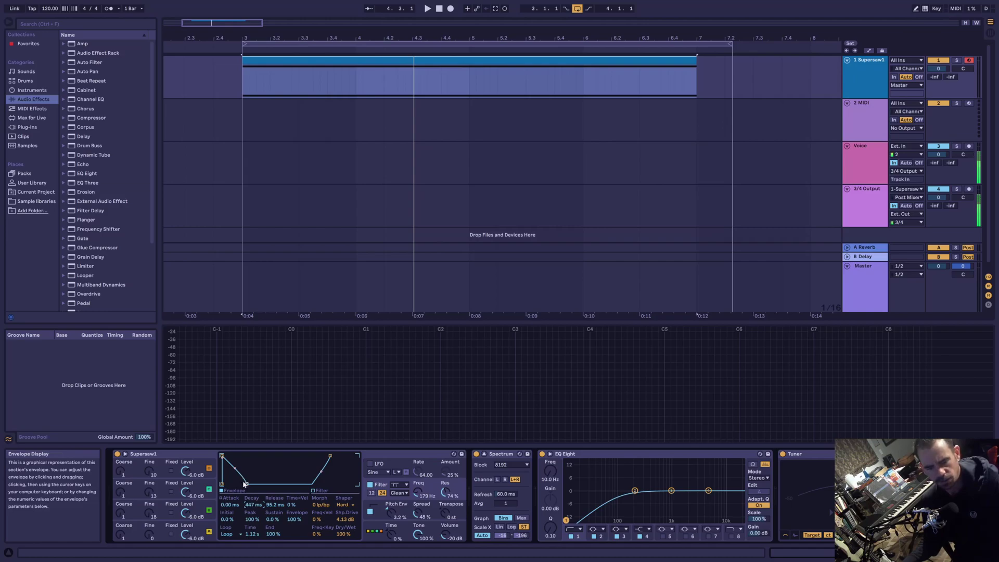
left_click_drag(247, 485, 254, 485)
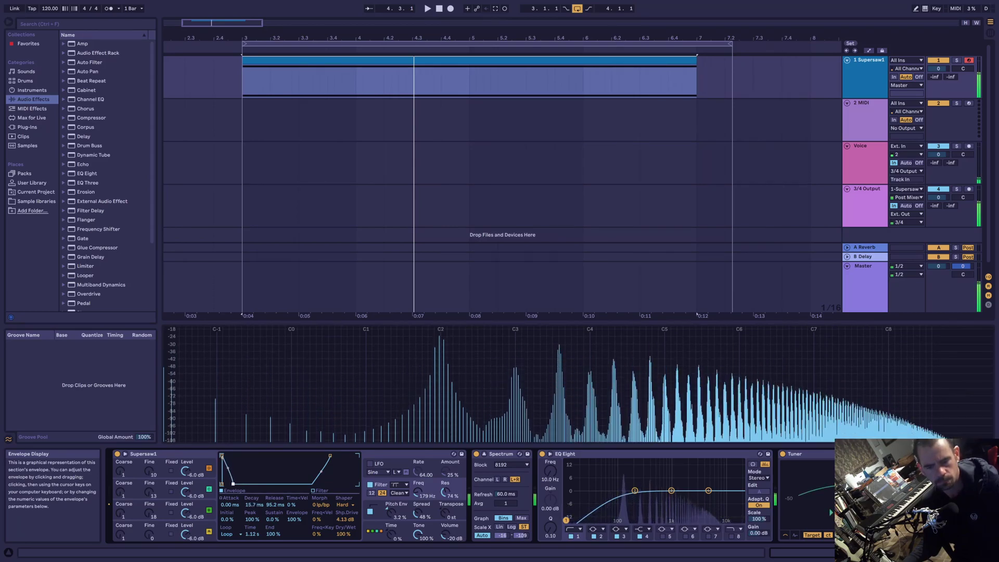
left_click_drag(234, 483, 251, 484)
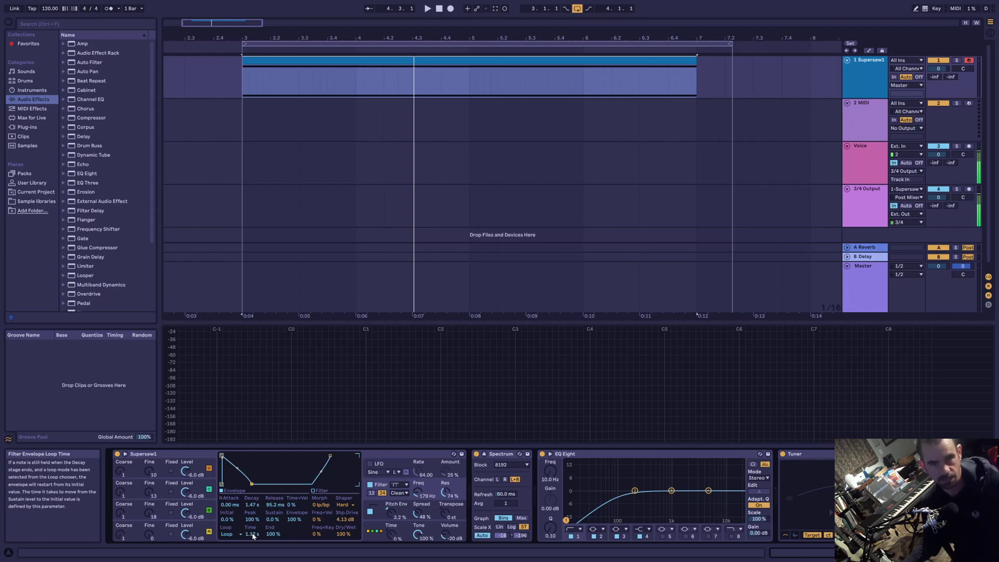
left_click_drag(252, 533, 251, 559)
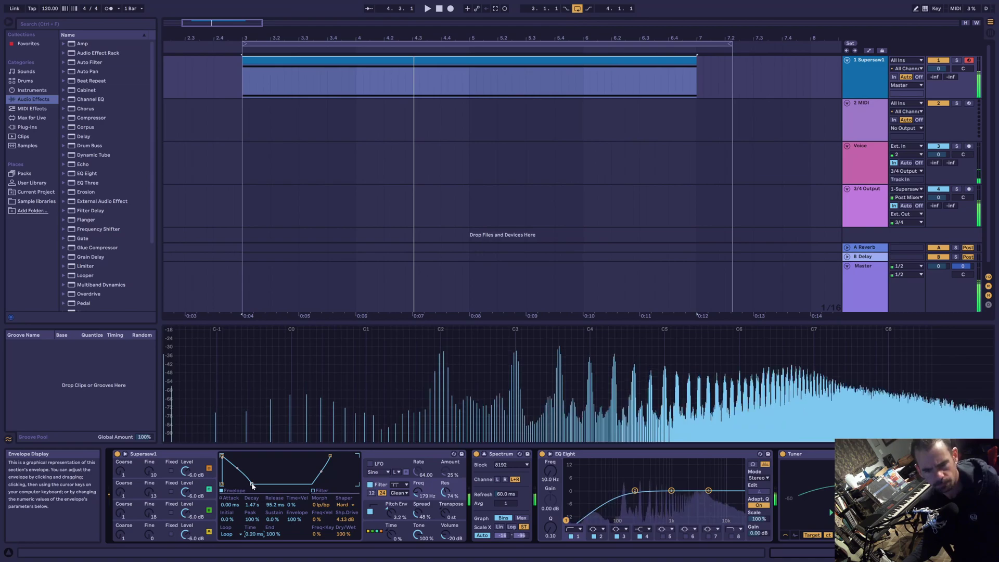
mouse_move(252, 486)
left_mouse_down()
mouse_move(224, 484)
mouse_move(239, 484)
mouse_move(231, 459)
mouse_move(237, 484)
left_mouse_up()
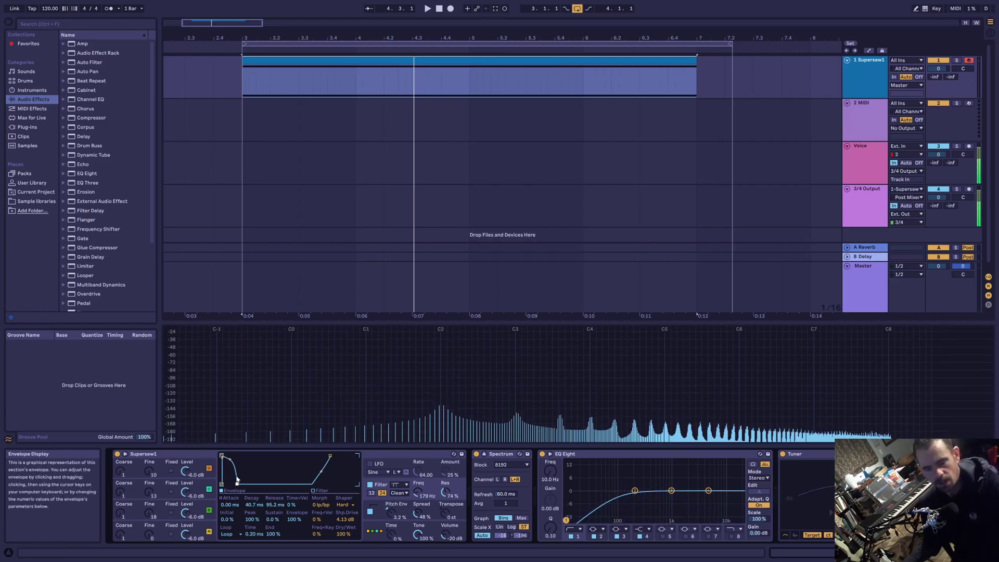
Try longer decay times of about 502 ms, 2.38 s and 2.11 s on the looping filter envelope
left_click_drag(237, 484, 247, 484)
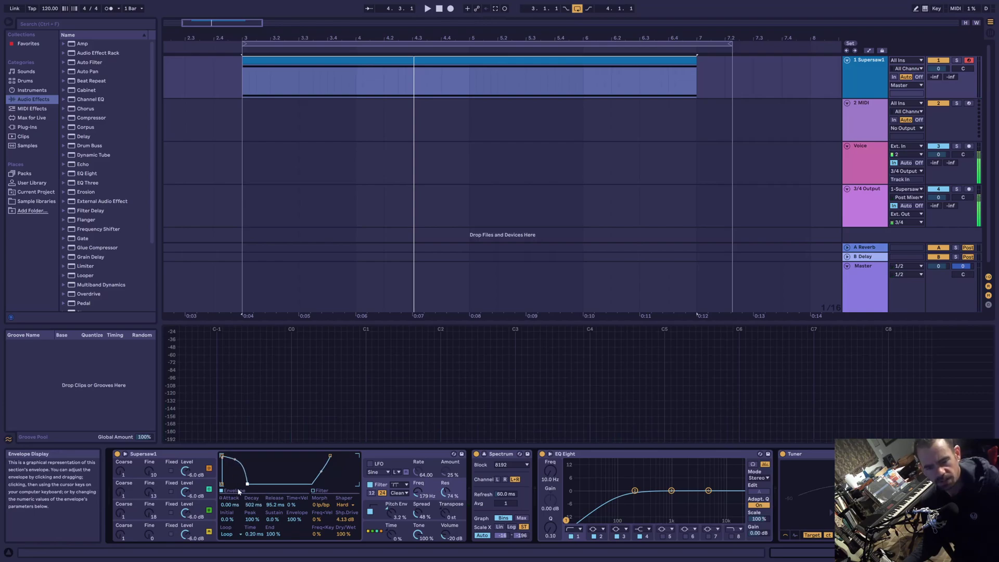
left_click(235, 461)
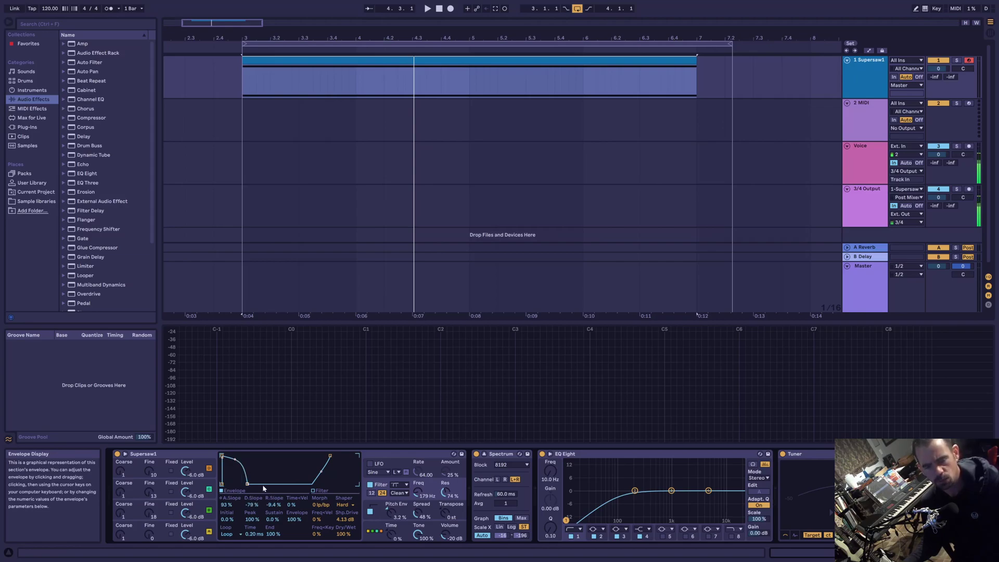
left_click_drag(247, 483, 253, 485)
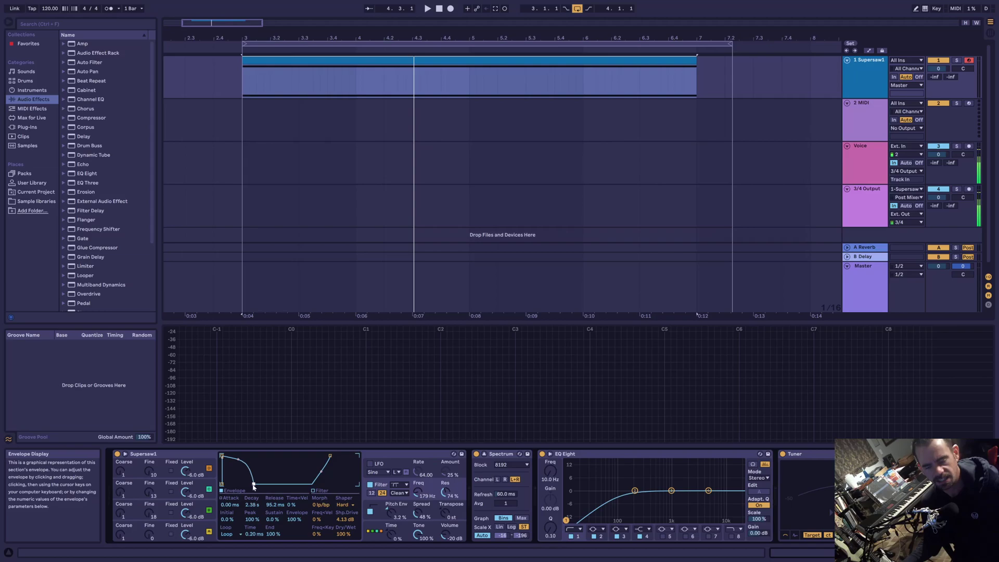
left_click(321, 473)
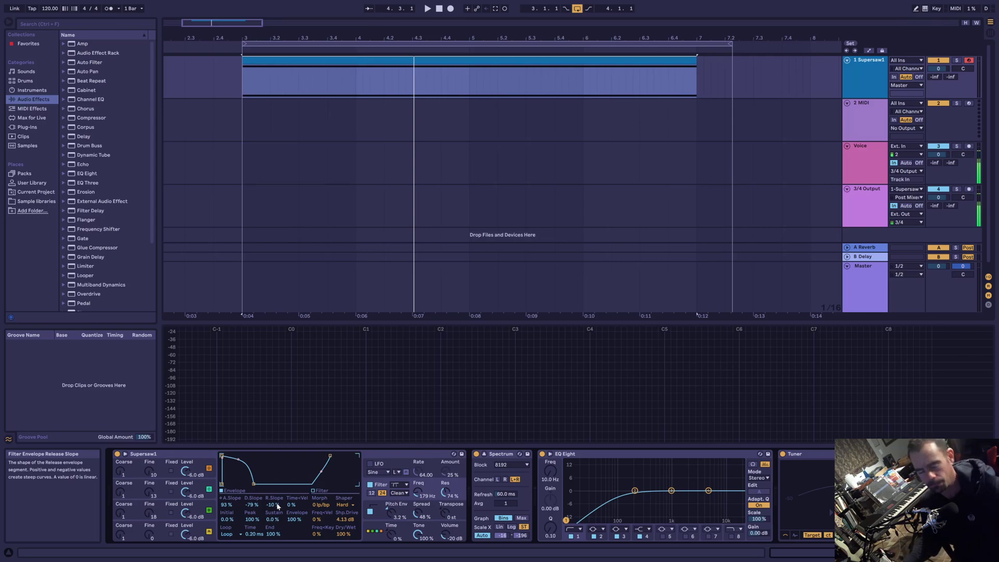
left_click(255, 489)
left_click(238, 460)
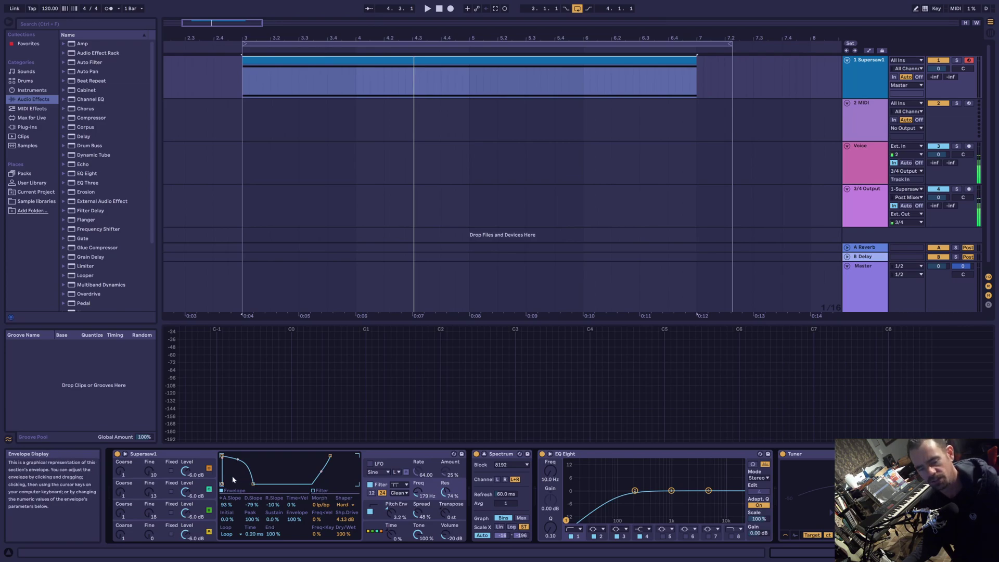
left_click(222, 458)
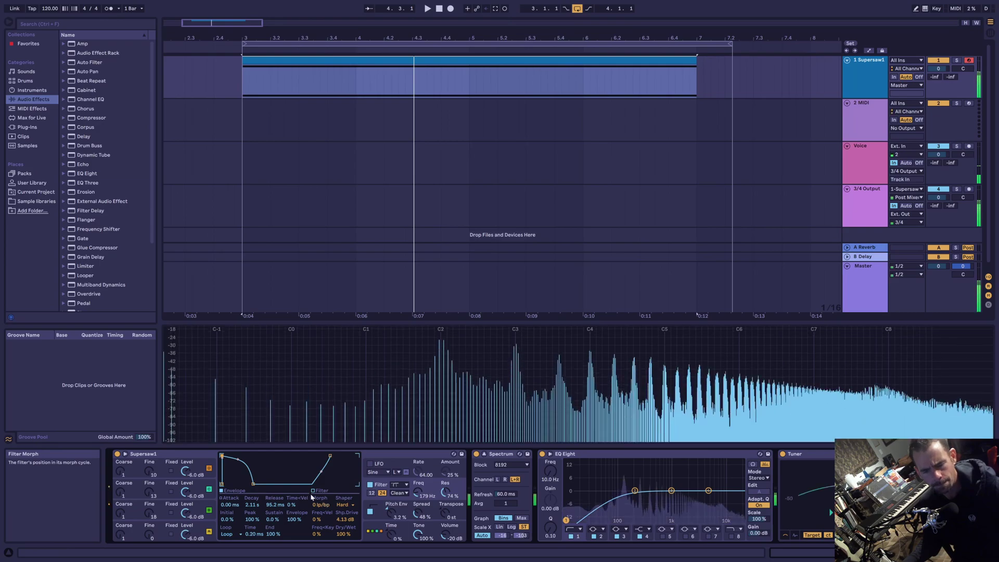
Raise the filter to 219 Hz with 106 % resonance and shorten the filter envelope's decay to about 83.5 ms with a nearly straight slope
left_click_drag(253, 484, 240, 484)
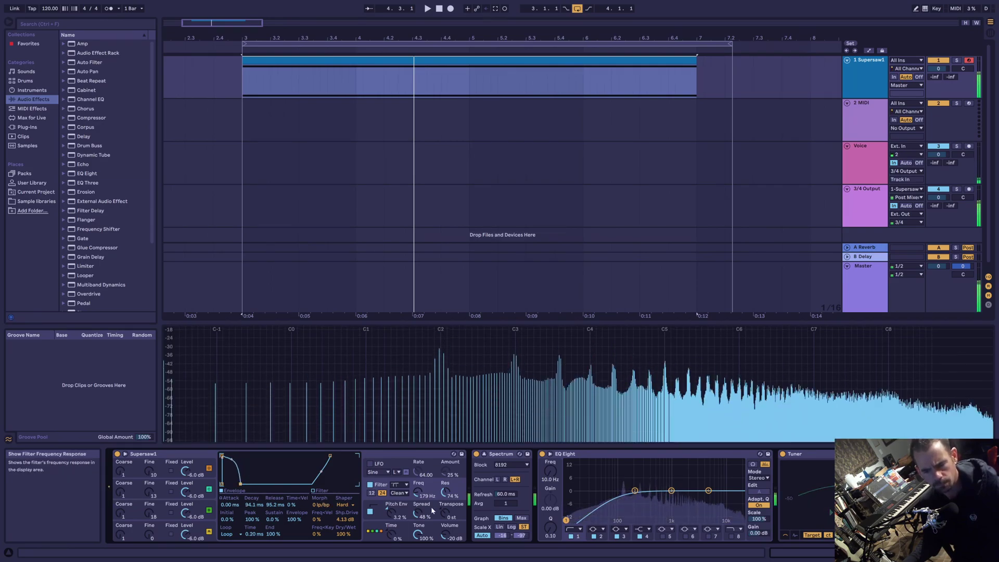
left_click_drag(445, 493, 418, 468)
mouse_move(240, 484)
left_mouse_down()
mouse_move(230, 484)
mouse_move(246, 484)
mouse_move(239, 478)
left_mouse_up()
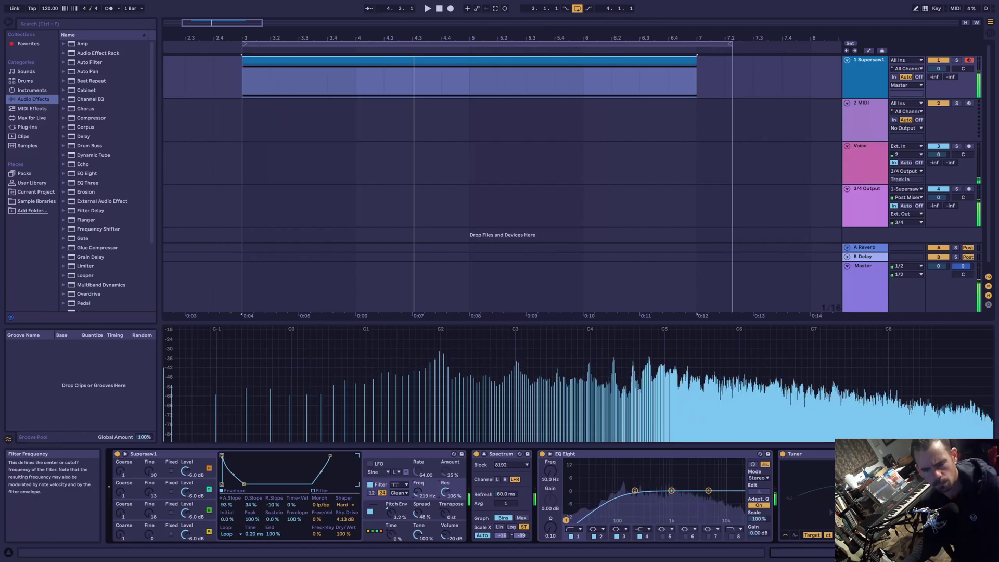
mouse_move(243, 484)
left_mouse_down()
mouse_move(236, 471)
mouse_move(237, 483)
mouse_move(225, 484)
mouse_move(240, 482)
left_mouse_up()
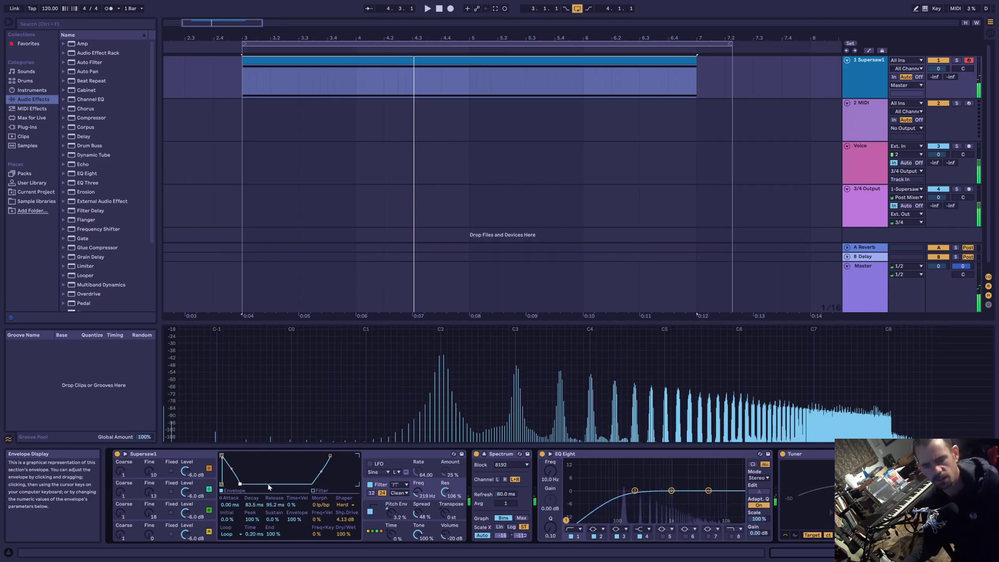
Switch the filter envelope's loop mode to Beat with a repeat rate of 1/8
left_click(227, 534)
left_click(227, 512)
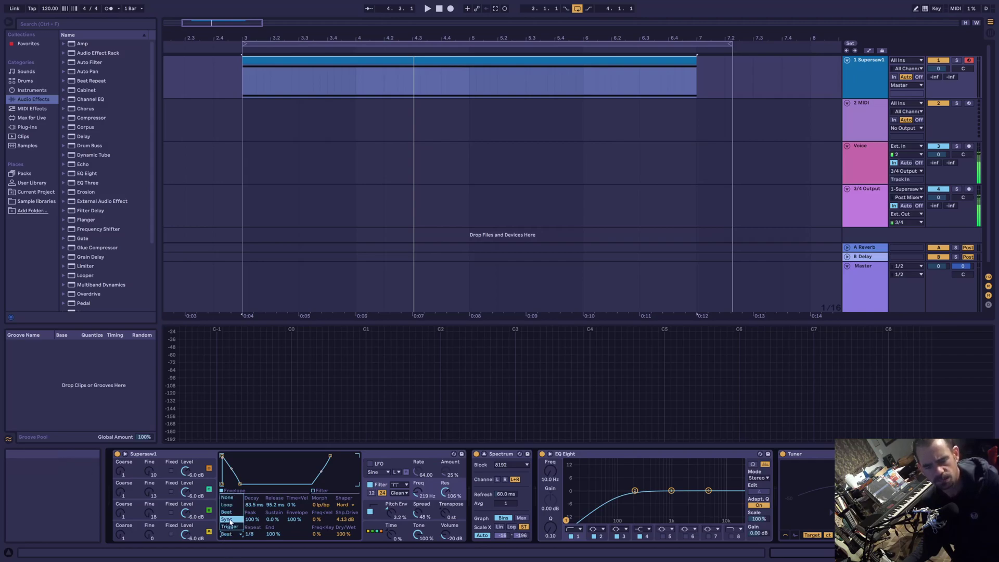
left_click(252, 531)
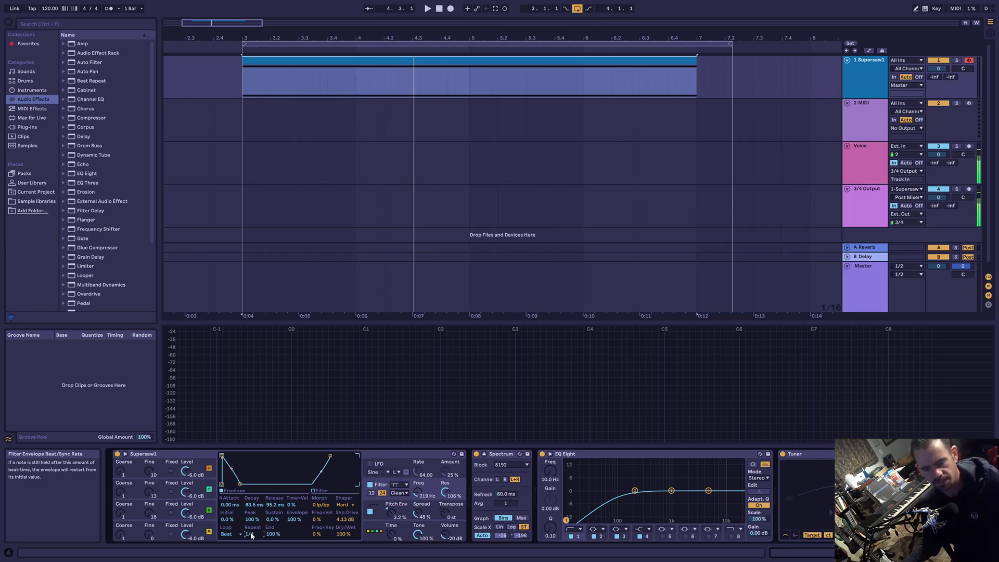
left_click_drag(251, 532, 250, 541)
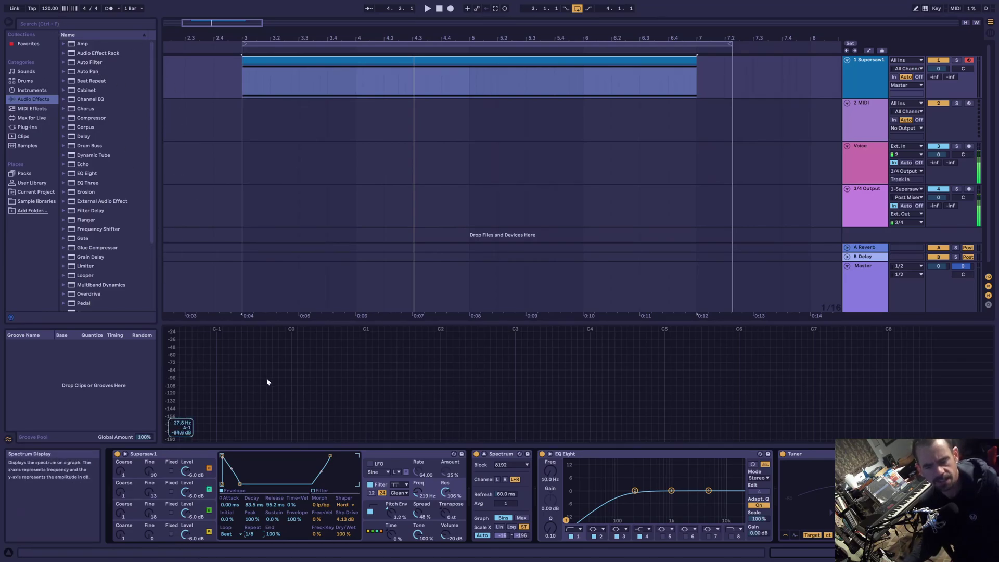
Keep the filter envelope in Beat mode and try a decay of 14.3 s, finishing at about 810 ms
left_click(232, 535)
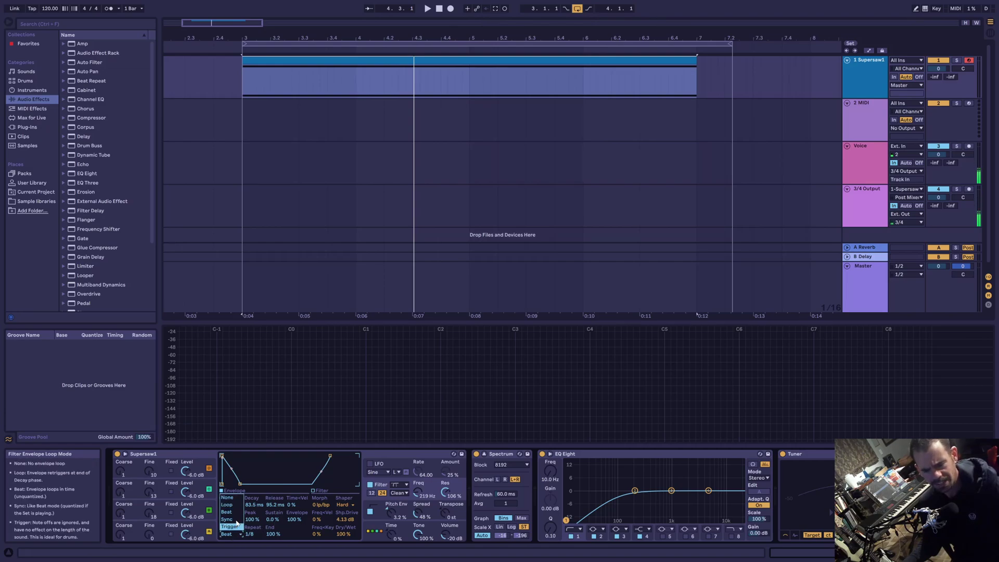
left_click(233, 513)
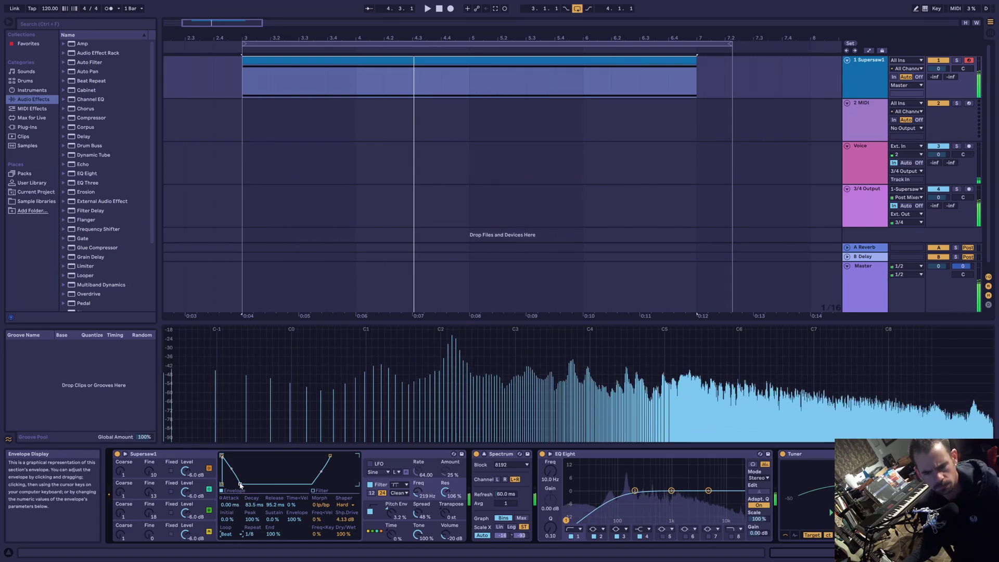
left_click_drag(240, 486, 260, 483)
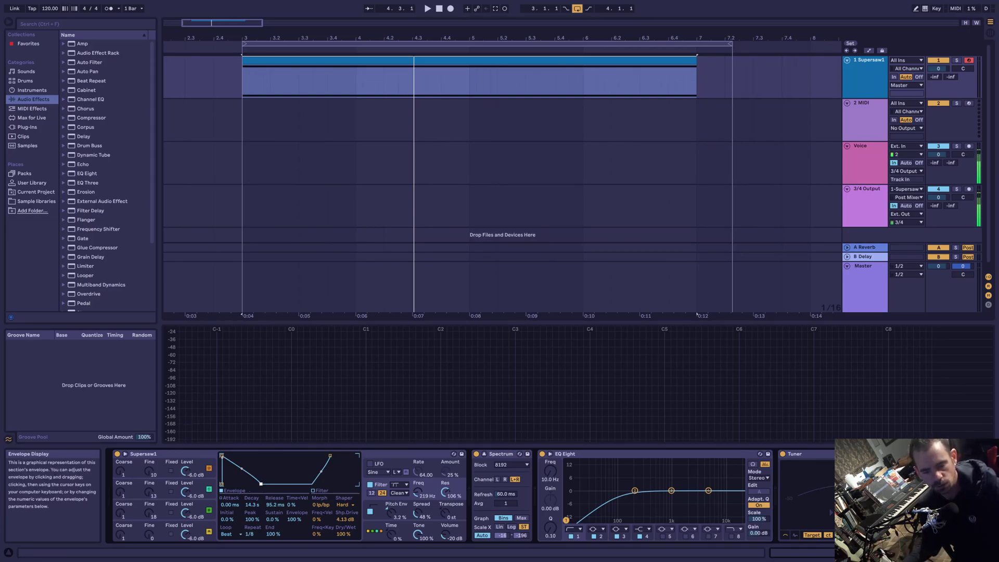
left_click_drag(261, 484, 249, 484)
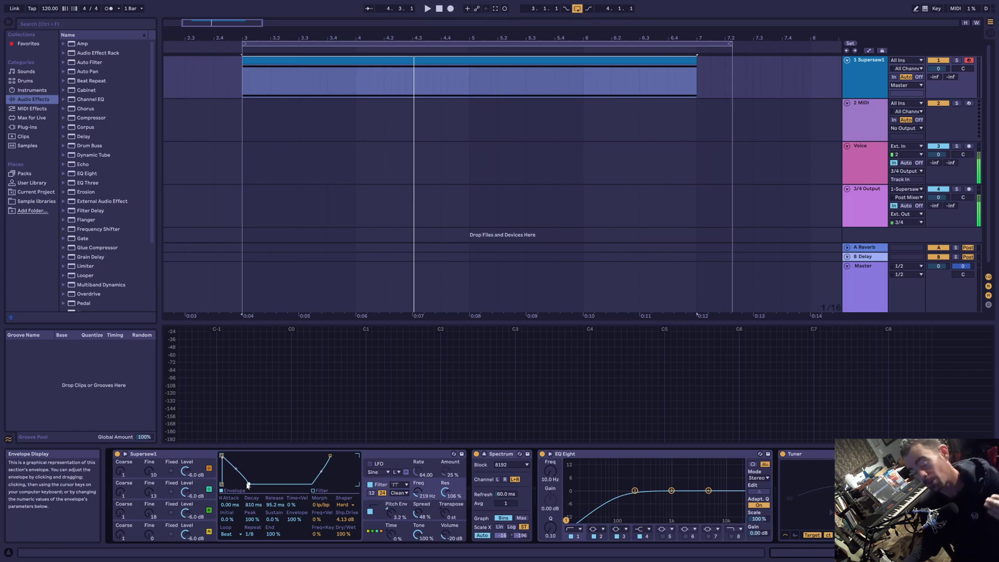
Try the filter envelope in Trigger mode, then set its loop mode to None and lengthen the release to about 1.66 s
left_click(239, 532)
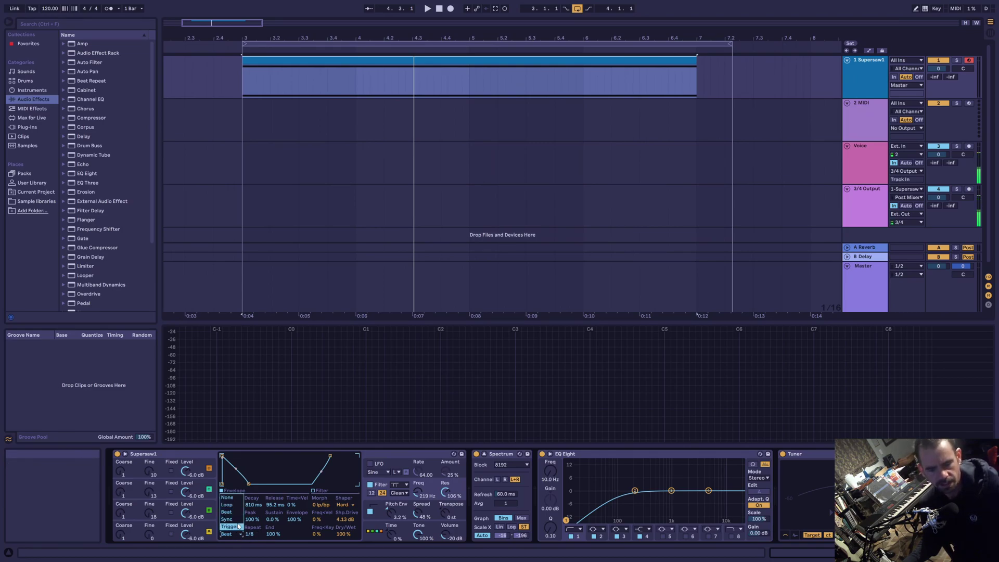
left_click(229, 526)
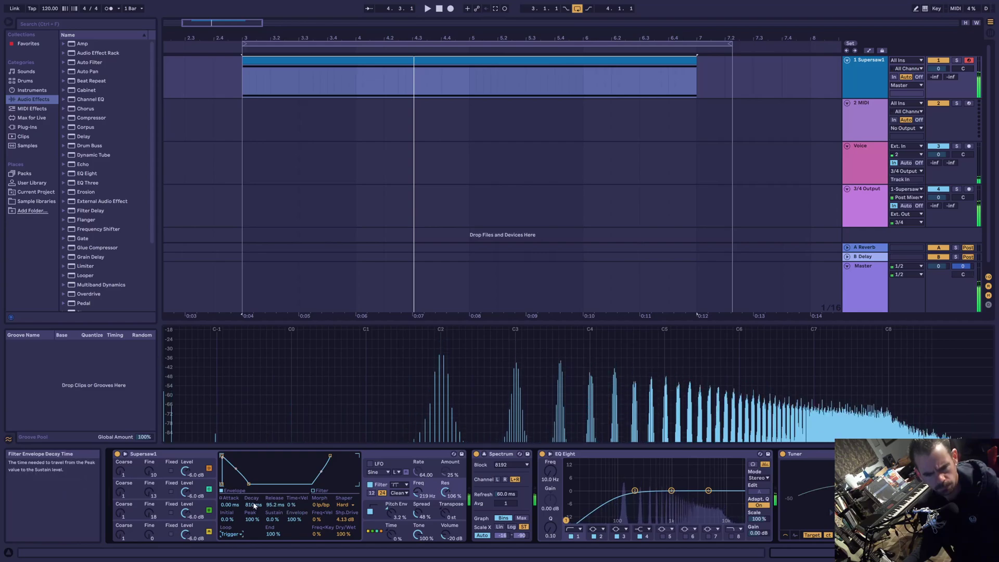
left_click(242, 534)
left_click(224, 498)
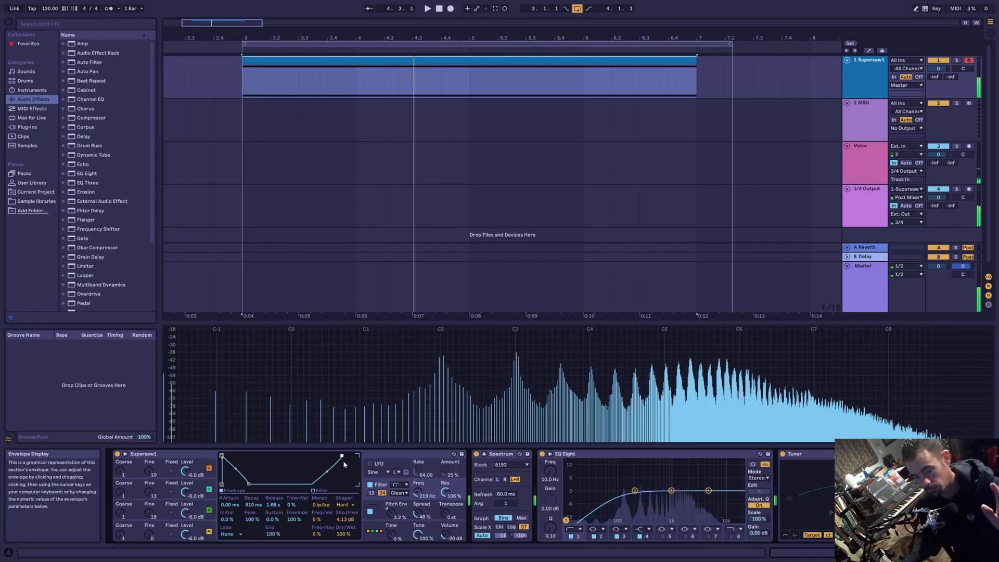
Try Trigger and None loop modes with the filter envelope's Time<Vel at -100 %, then reset Time<Vel to 0 %
left_click(234, 533)
left_click(233, 533)
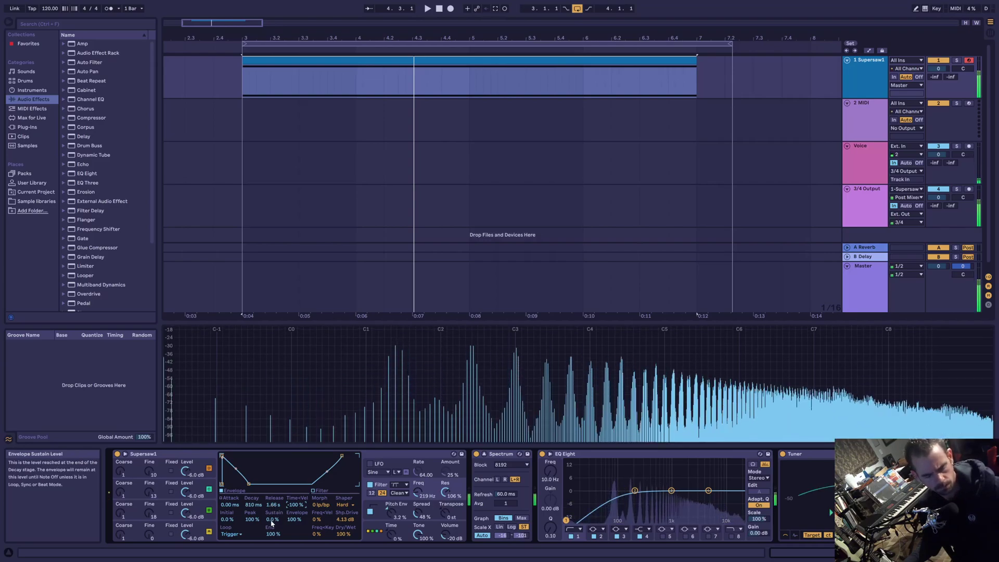
left_click(231, 535)
left_click(238, 502)
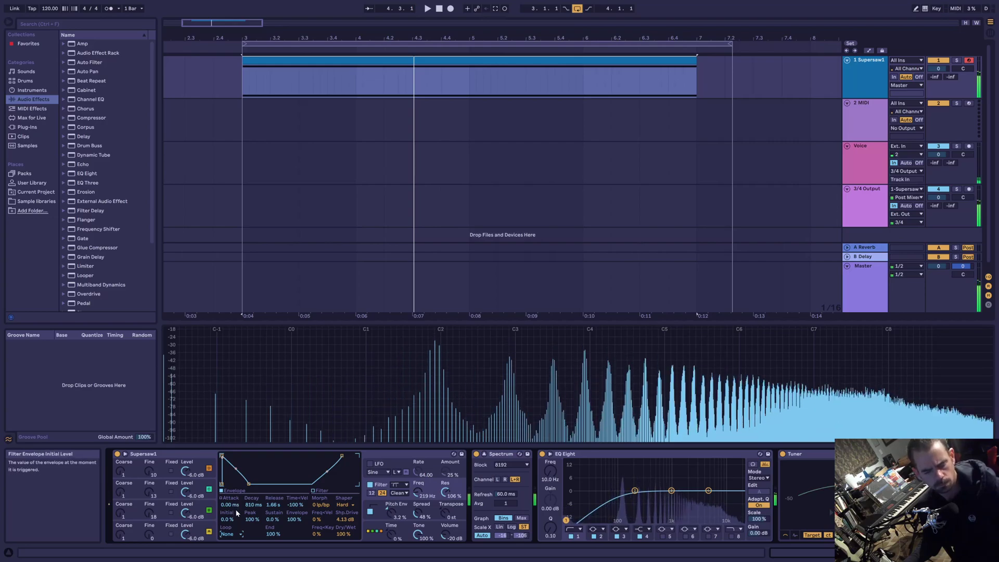
double_click(296, 508)
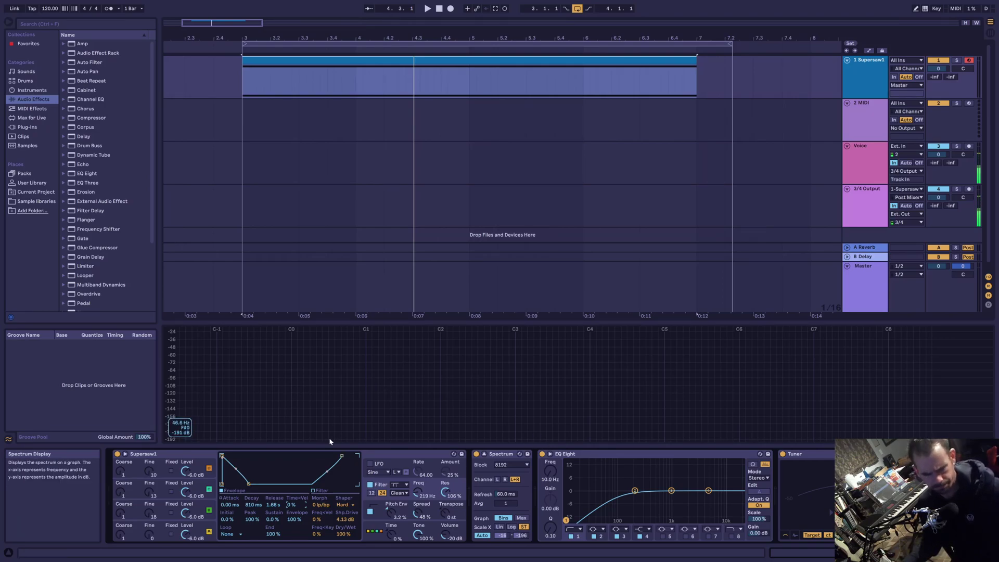
Set the filter envelope to Beat mode and shorten its decay to about 106 ms with an outward-curved decay slope
left_click(237, 534)
left_click(233, 516)
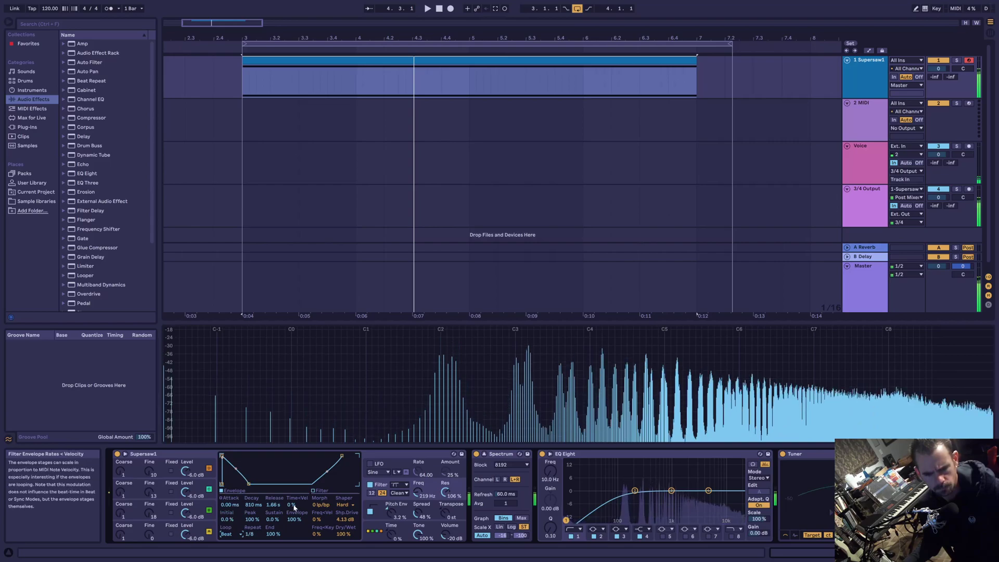
left_click_drag(249, 483, 243, 484)
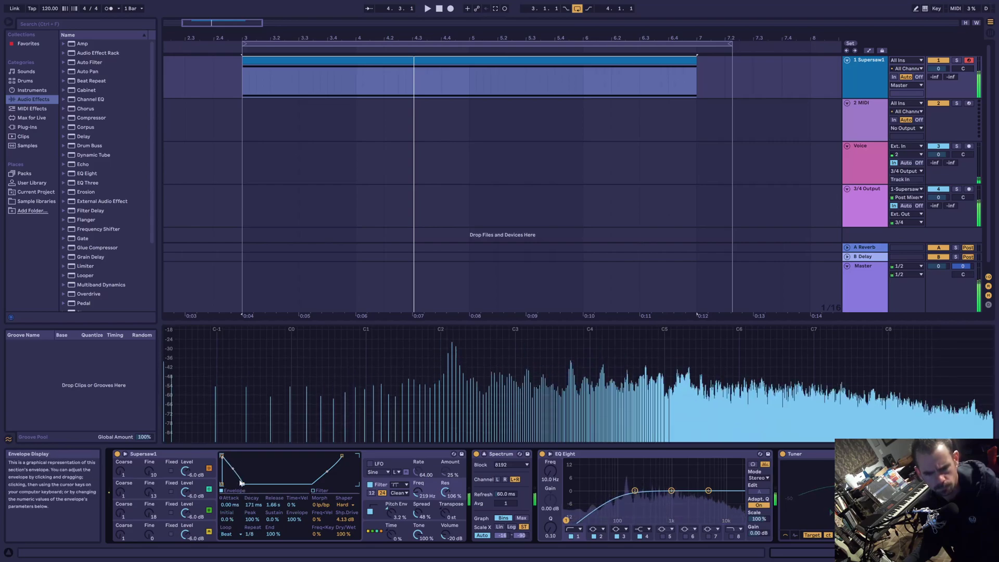
left_click_drag(233, 471, 232, 466)
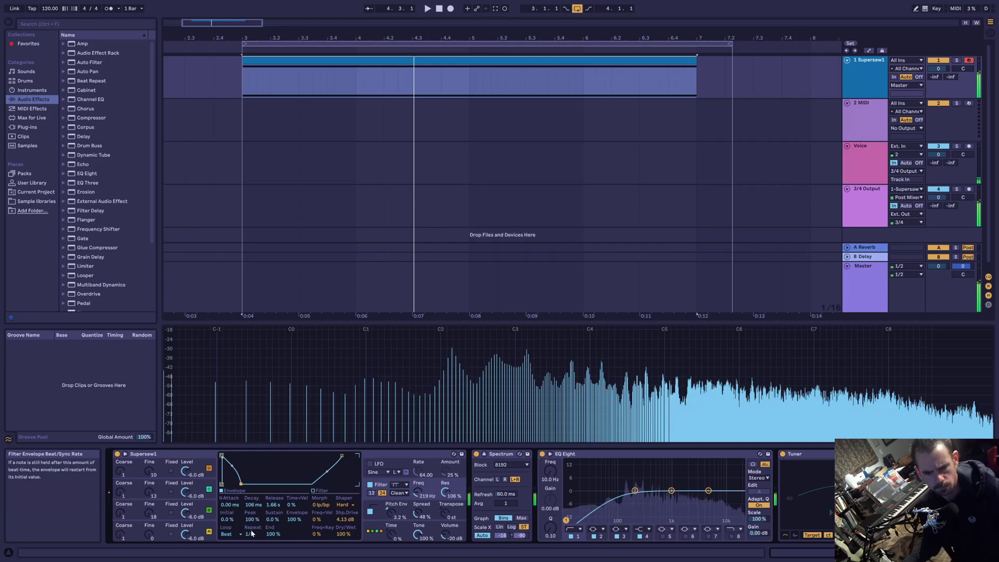
Set the filter envelope back to Loop mode with a decay of about 22.4 ms
left_click(229, 534)
left_click(227, 505)
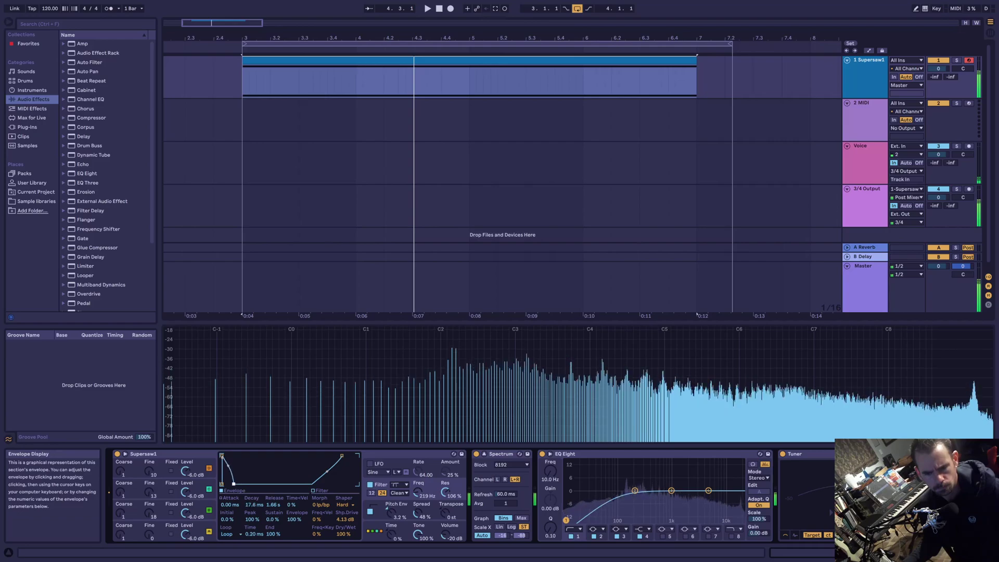
left_click_drag(223, 483, 234, 484)
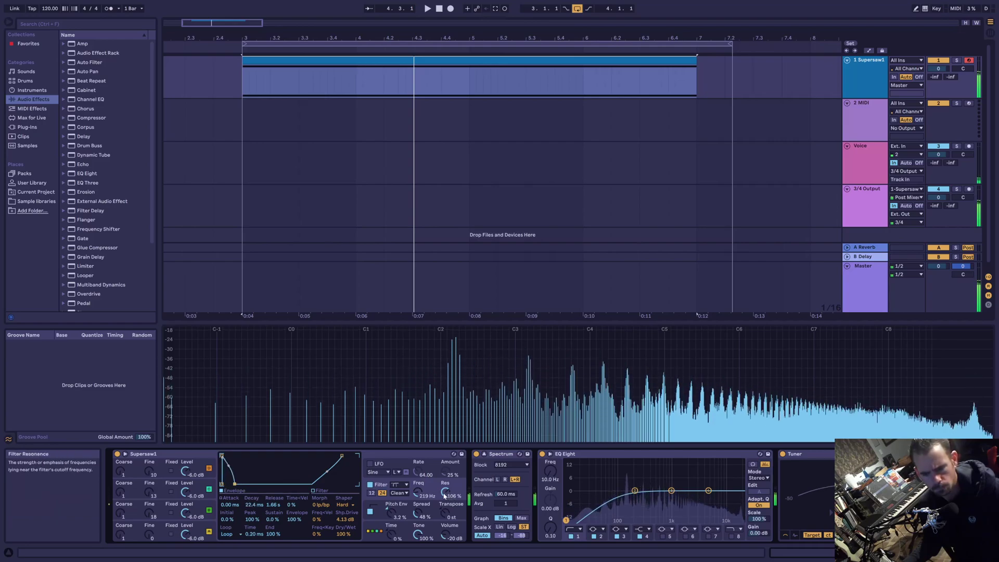
Switch the filter circuit to OSR, with resonance at about 123 % and the cutoff frequency at 38.7 Hz
left_click_drag(444, 494, 445, 484)
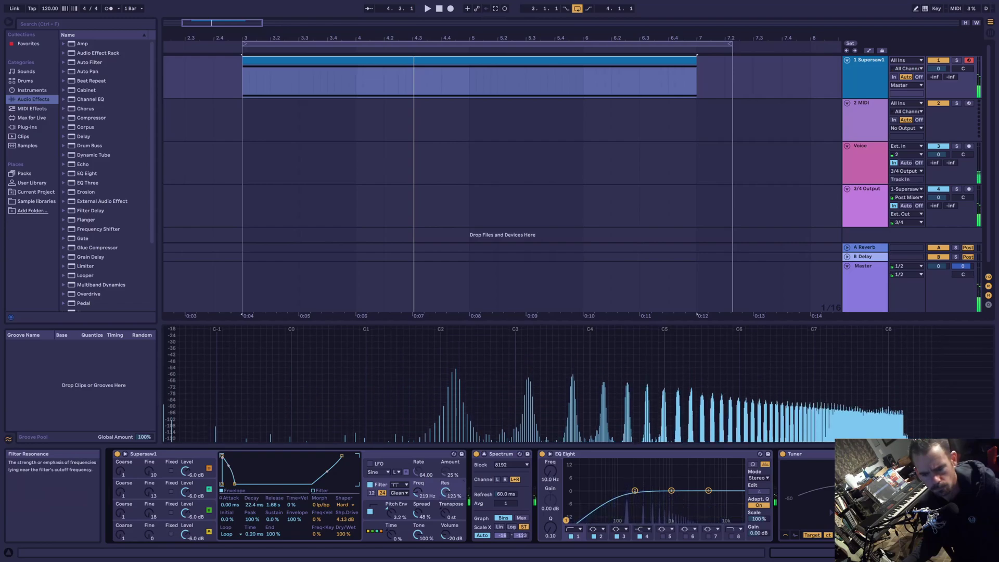
left_click(407, 494)
left_click(400, 500)
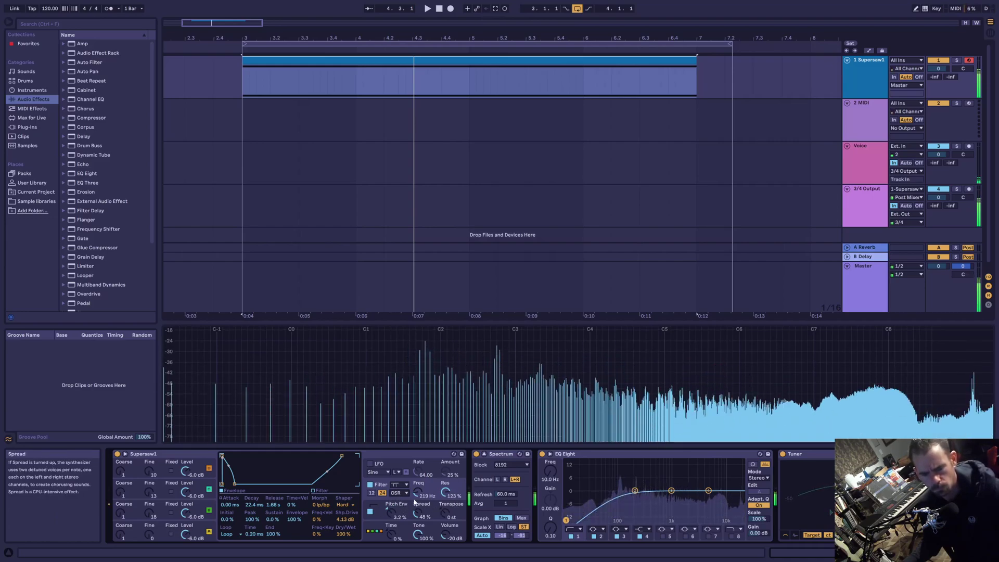
left_click_drag(419, 494, 417, 496)
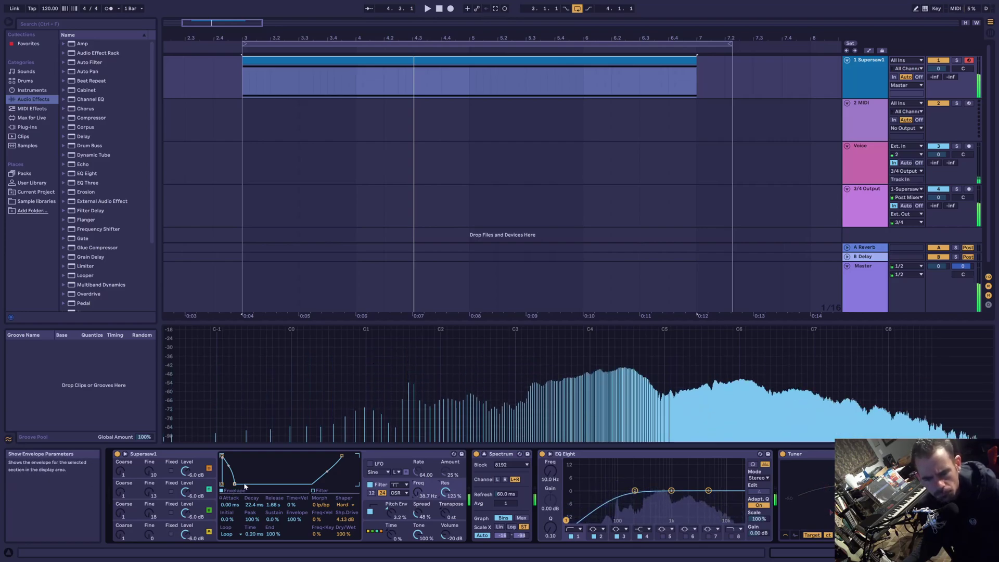
Lengthen the looping filter envelope's decay to 217 ms and lower its peak level to 77 %
left_click_drag(234, 484, 244, 484)
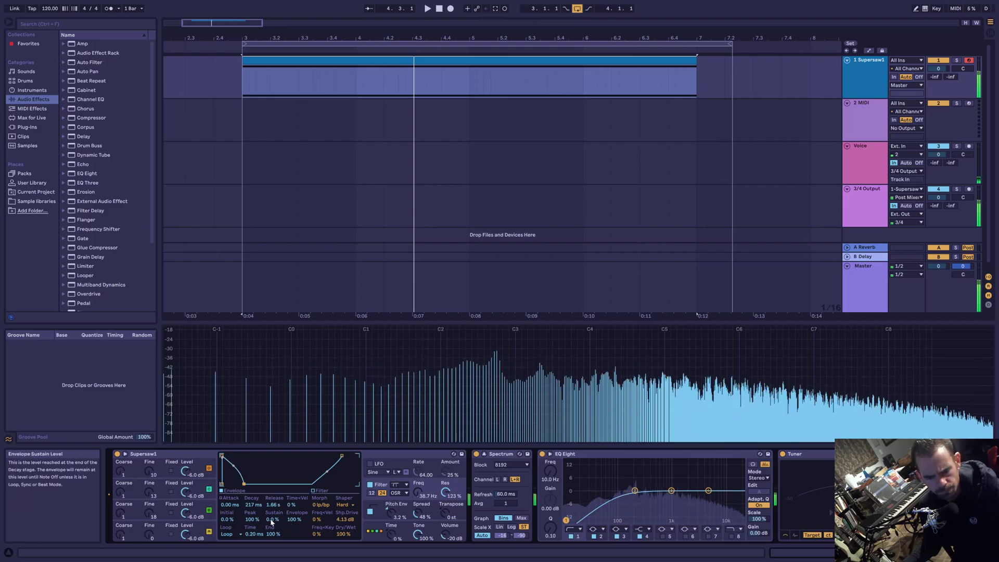
left_click_drag(271, 522, 271, 552)
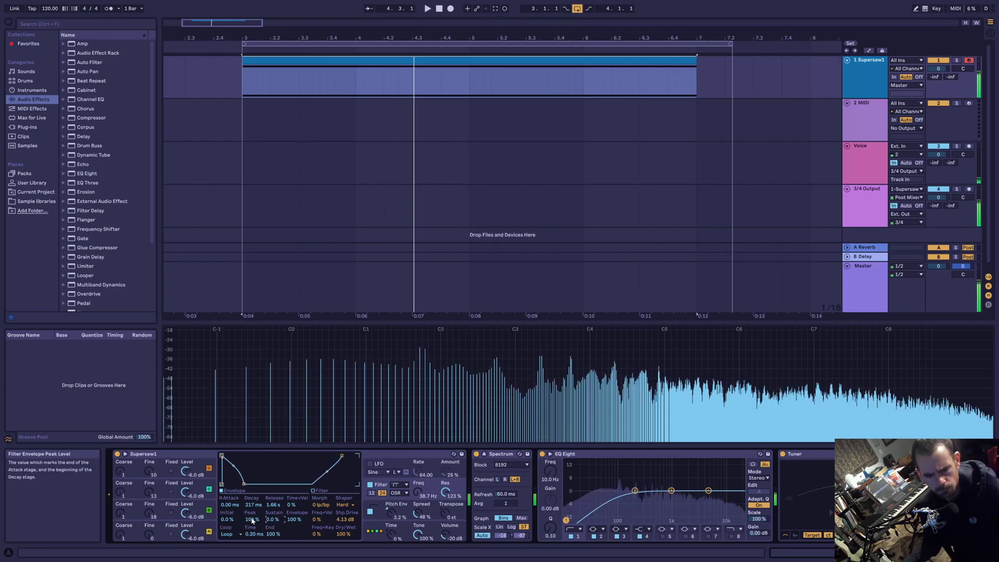
left_click_drag(252, 520, 252, 526)
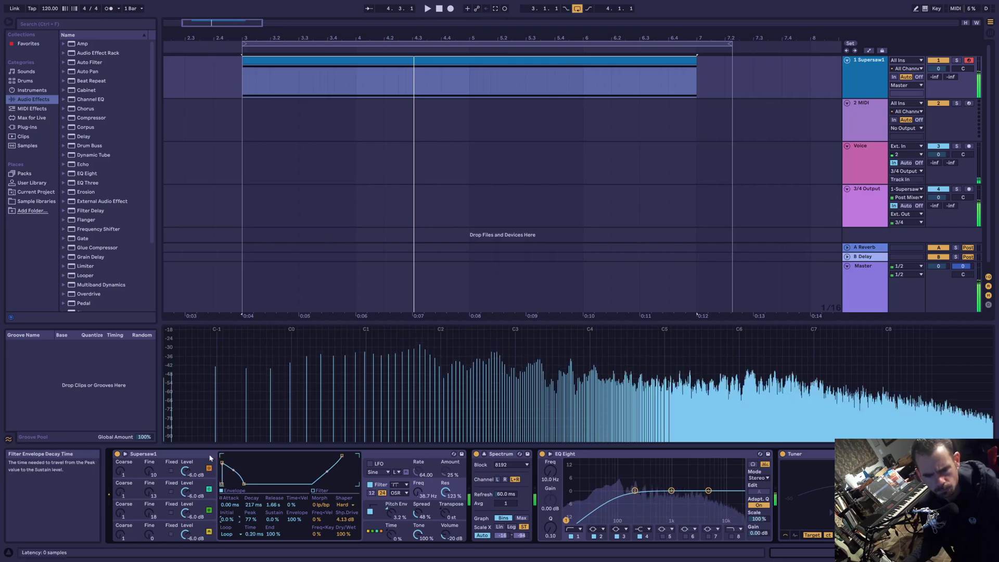
Try attacks of about 6.06 s and 1.08 s, then return the filter envelope to 0.00 ms attack and 100 % peak with a slightly shorter decay
left_click_drag(222, 462, 262, 460)
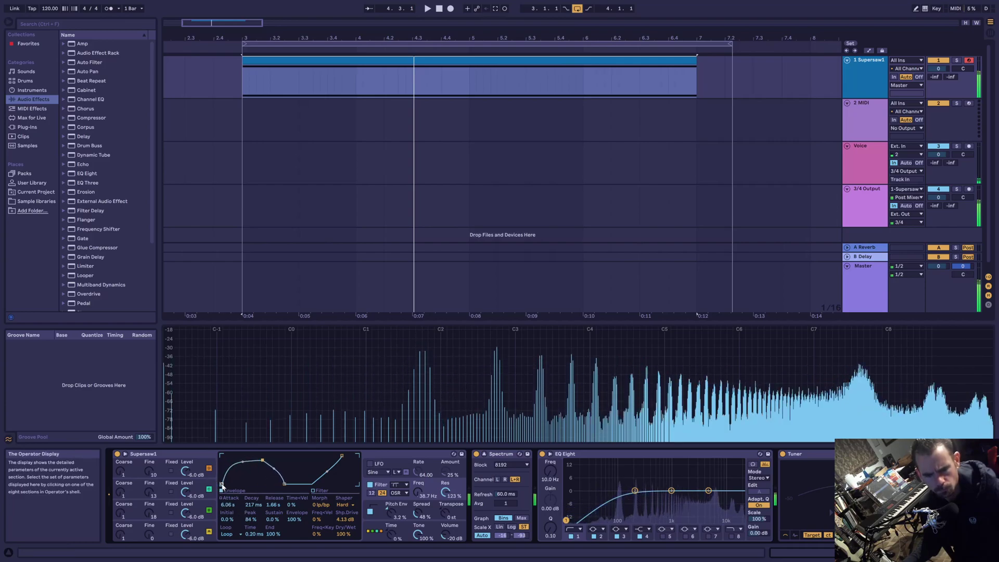
left_click_drag(256, 461, 256, 456)
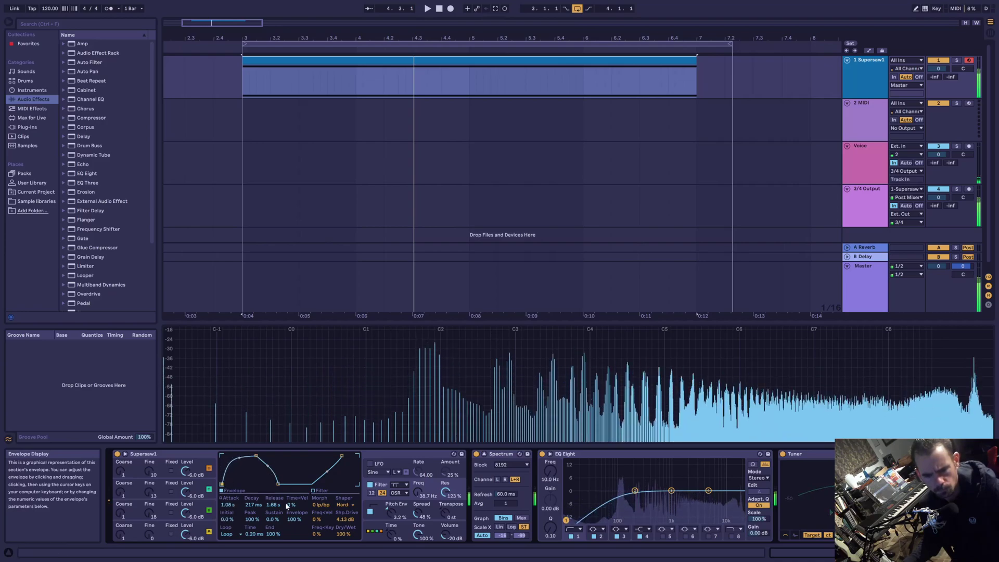
left_click_drag(259, 457, 232, 465)
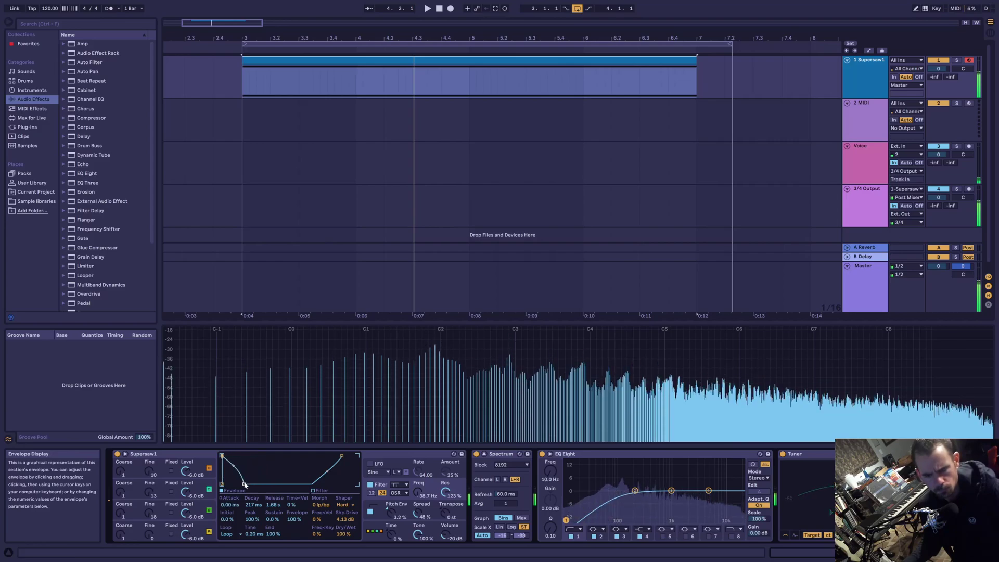
left_click_drag(223, 484, 243, 484)
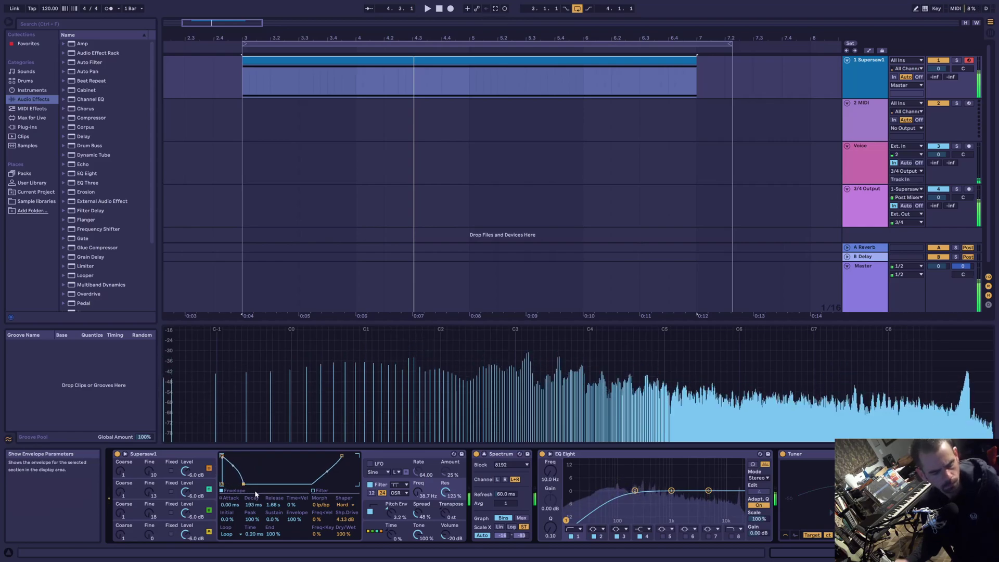